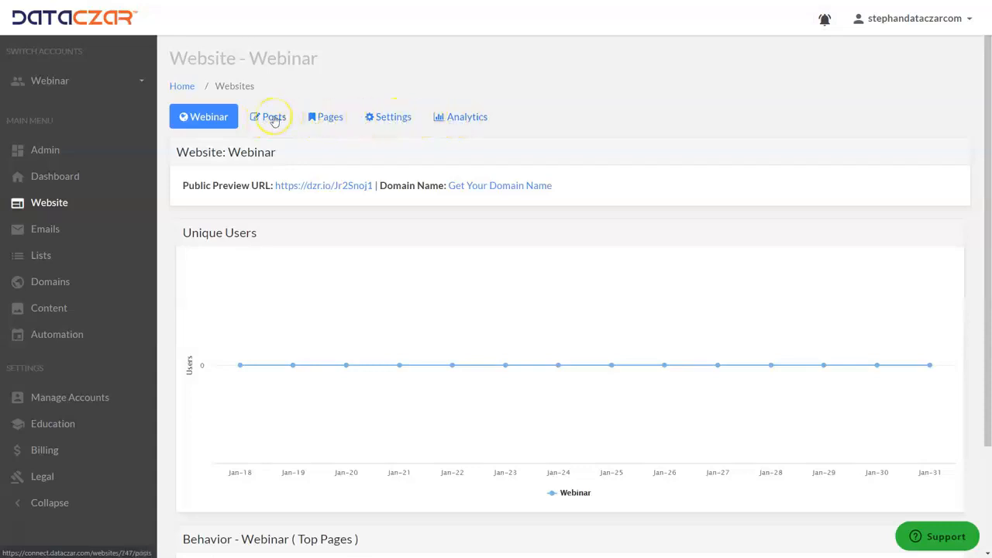
Open the Webinar website's pages and posts lists, look through its AAA Outdoor Scenes home page, and return to the posts list
{"action": "left_click", "coordinate": [335, 122]}
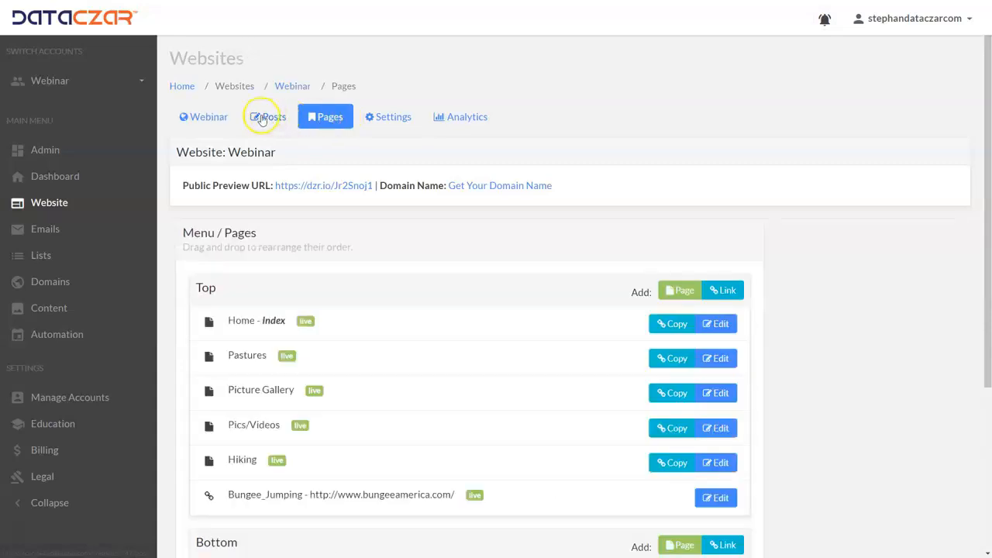
{"action": "left_click", "coordinate": [266, 116]}
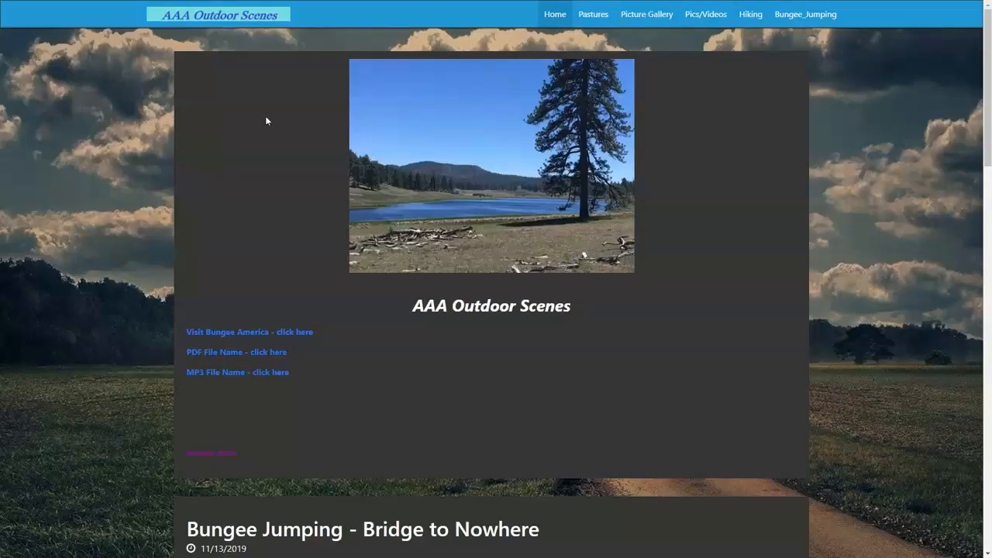
{"action": "scroll", "coordinate": [364, 217], "scroll_direction": "down", "scroll_amount": 10}
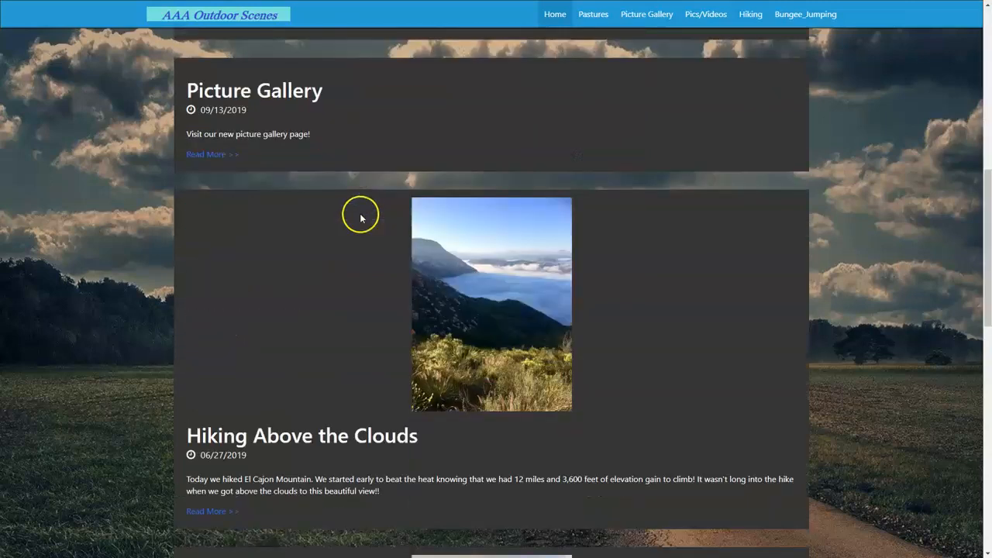
{"action": "scroll", "coordinate": [359, 221], "scroll_direction": "down", "scroll_amount": 4}
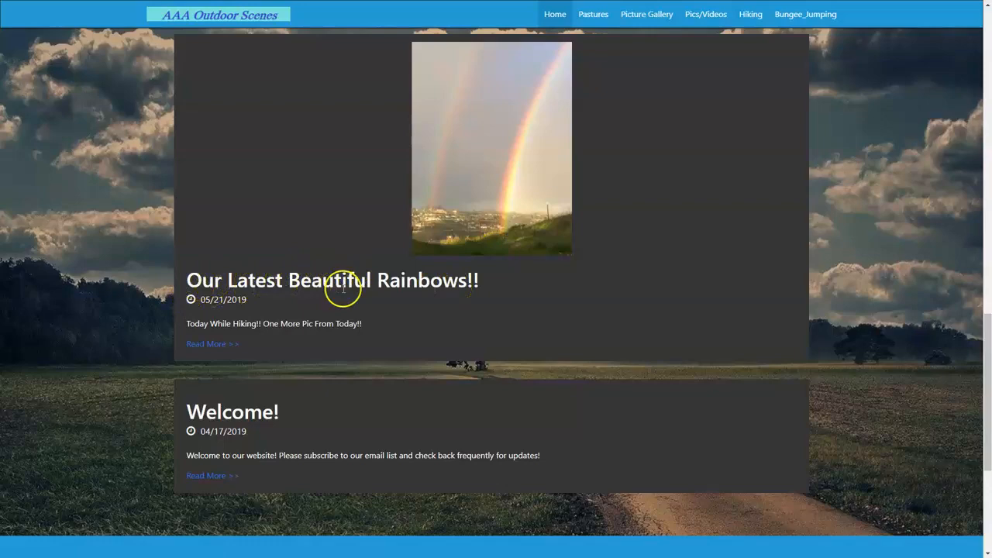
{"action": "scroll", "coordinate": [395, 287], "scroll_direction": "up", "scroll_amount": 12}
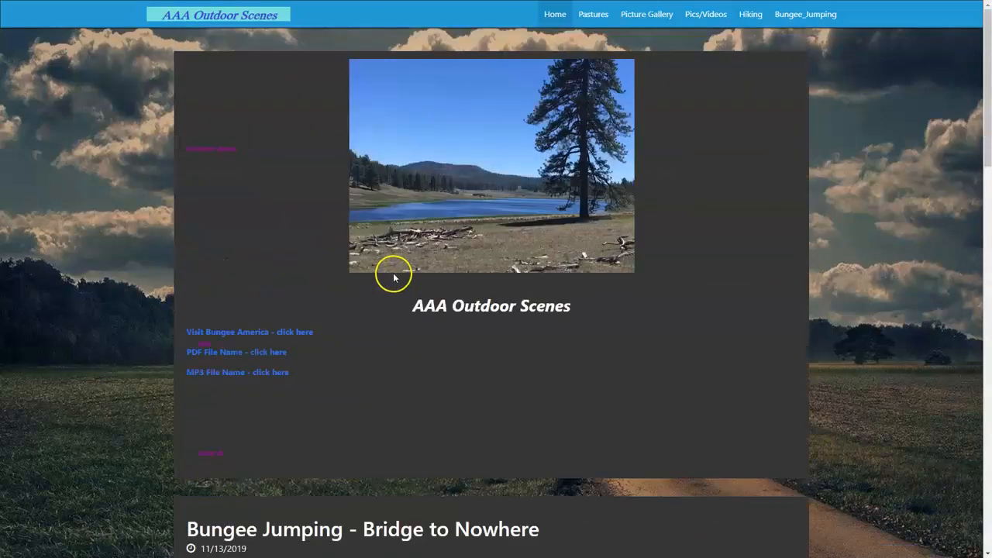
{"action": "key", "text": "ctrl+Tab"}
{"action": "key", "text": "ctrl+Tab"}
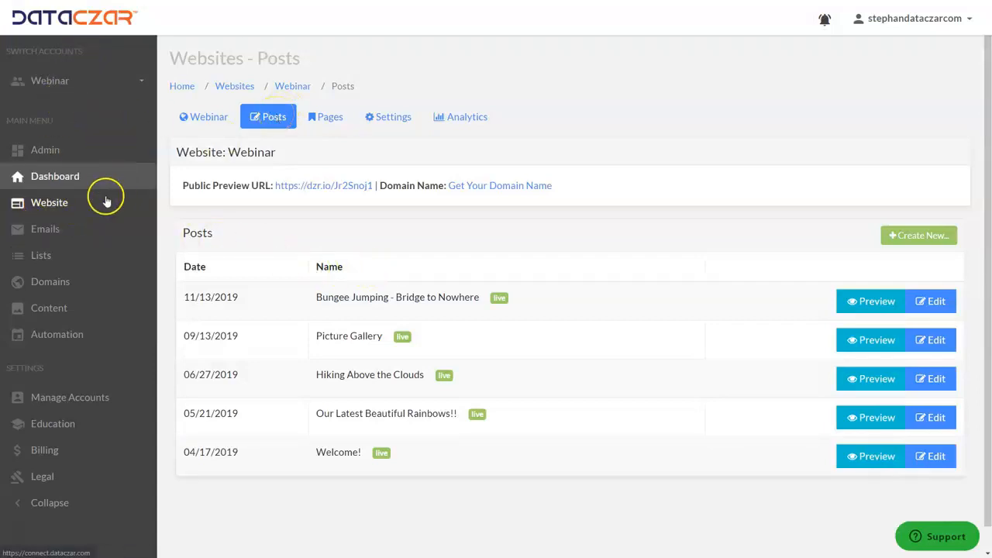
Create a new website post with the title "Santiago Peak" and bring its content editor into view
{"action": "left_click", "coordinate": [922, 236]}
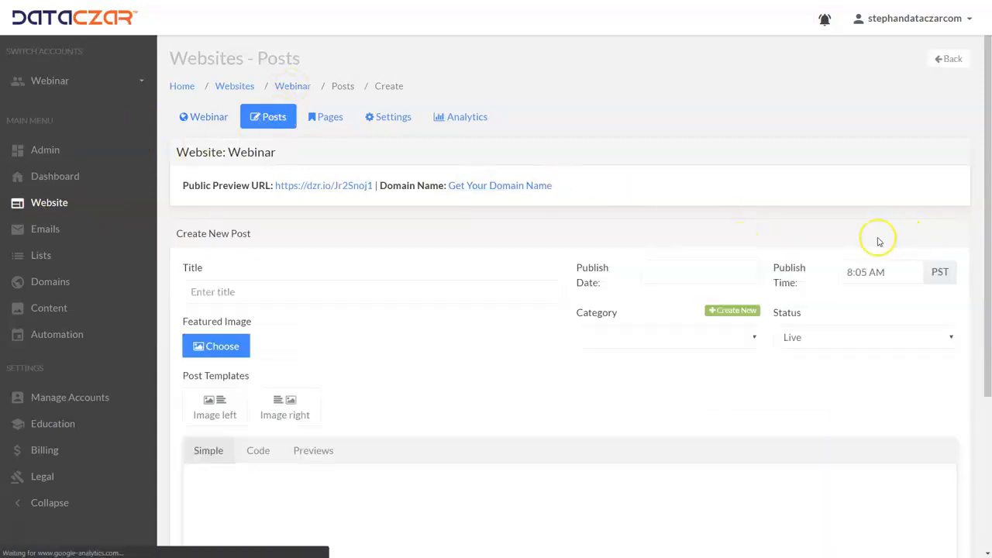
{"action": "left_click", "coordinate": [241, 290]}
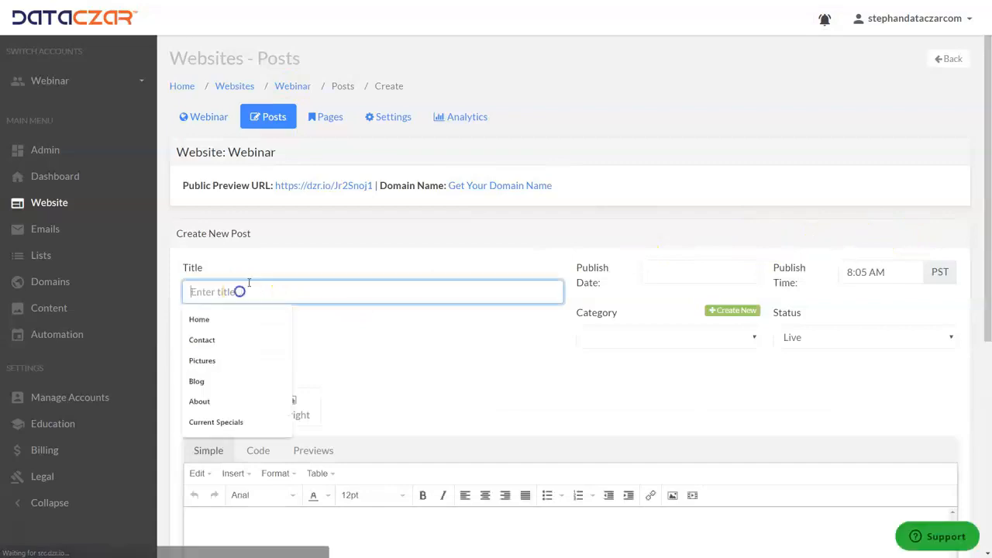
{"action": "type", "text": "Santiago Peak"}
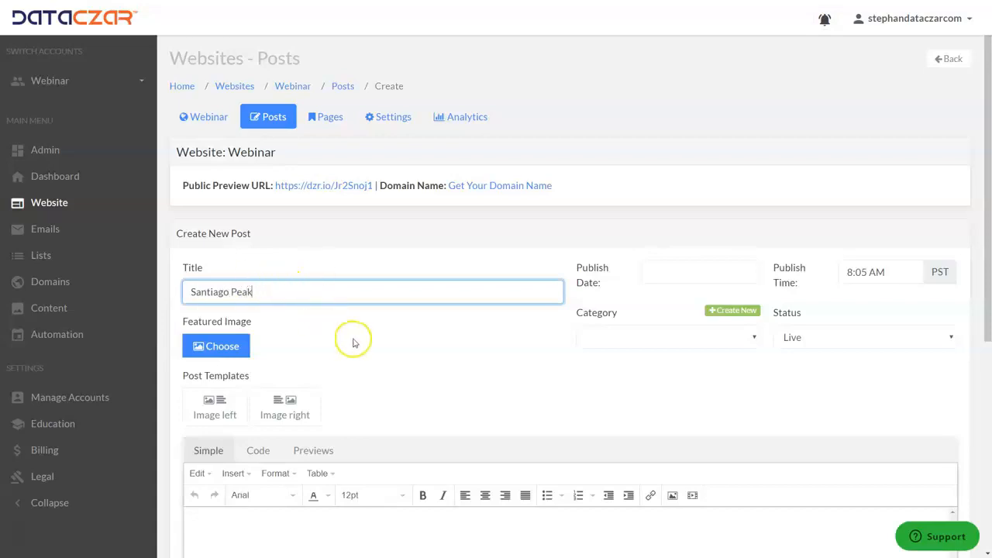
{"action": "scroll", "coordinate": [349, 339], "scroll_direction": "down", "scroll_amount": 2}
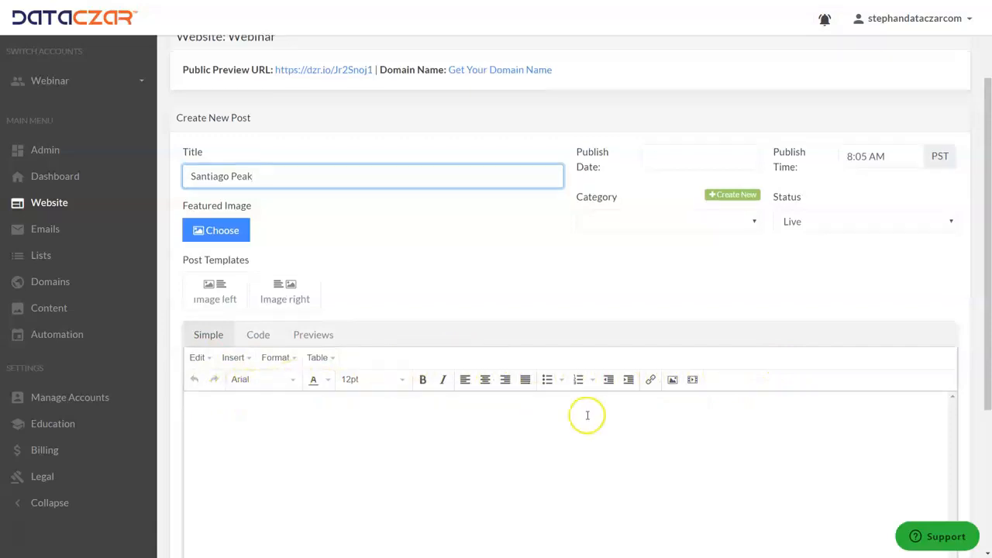
{"action": "scroll", "coordinate": [490, 372], "scroll_direction": "down", "scroll_amount": 2}
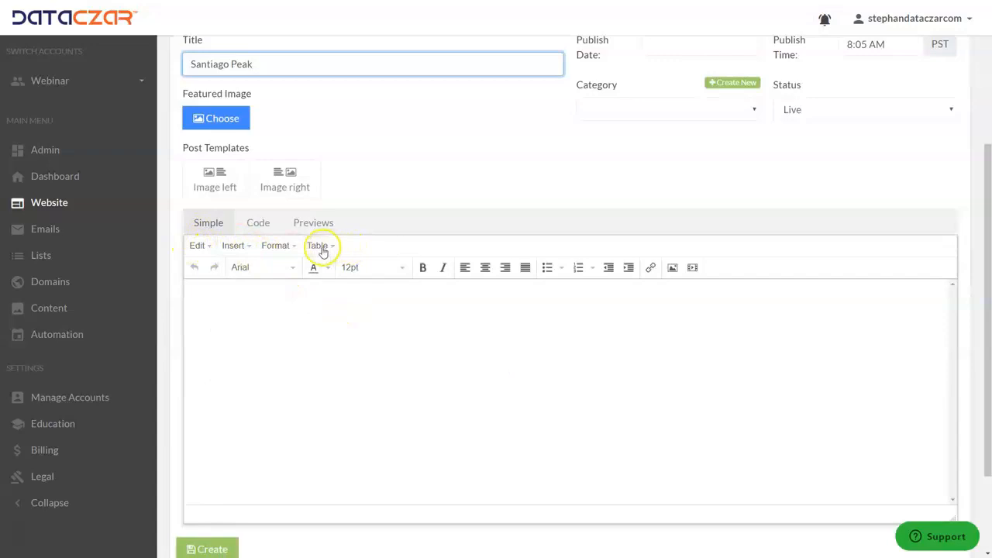
{"action": "left_click", "coordinate": [203, 246]}
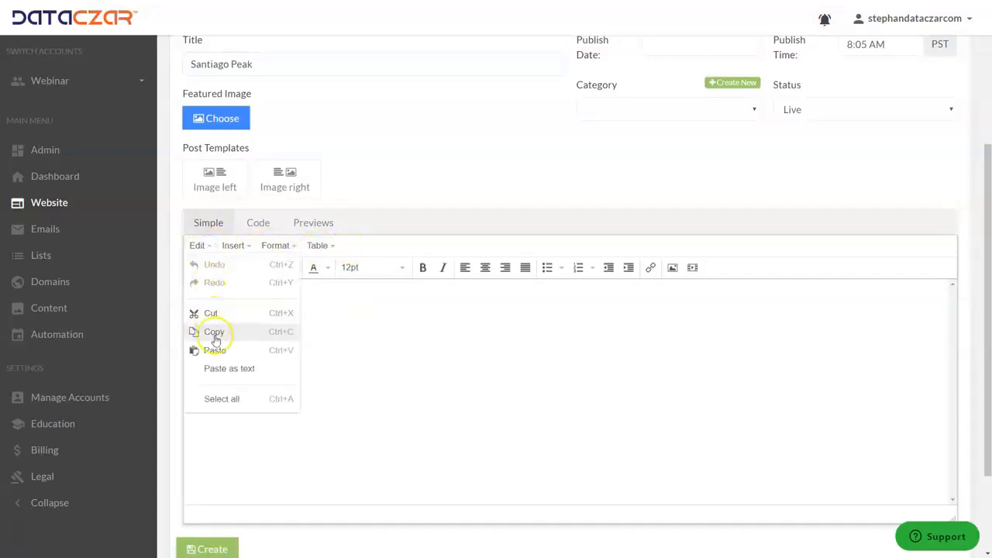
{"action": "left_click", "coordinate": [207, 246]}
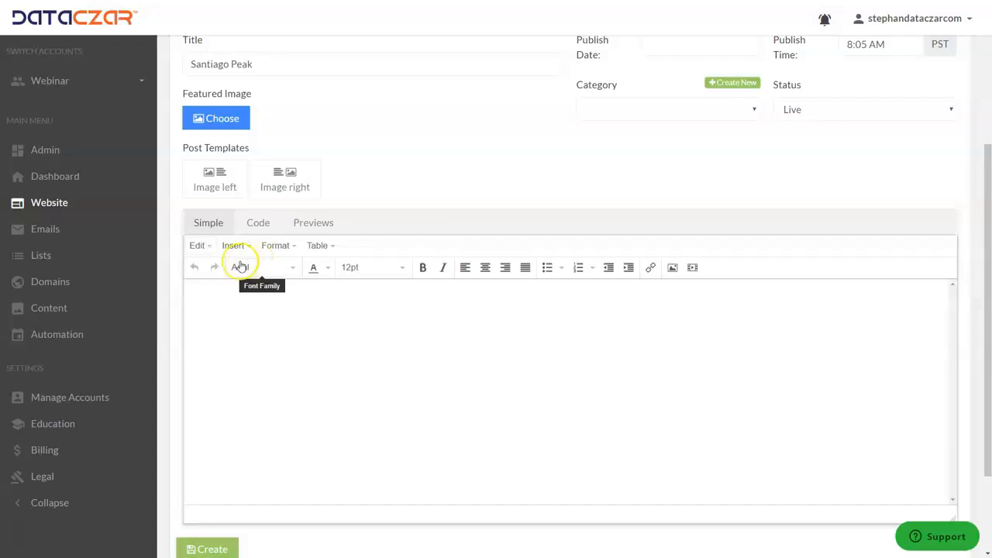
Upload AAA_Webinar_200131_2.JPG from the Saved_Images_Webinars folder through the post's image insertion dialog
{"action": "left_click", "coordinate": [242, 246]}
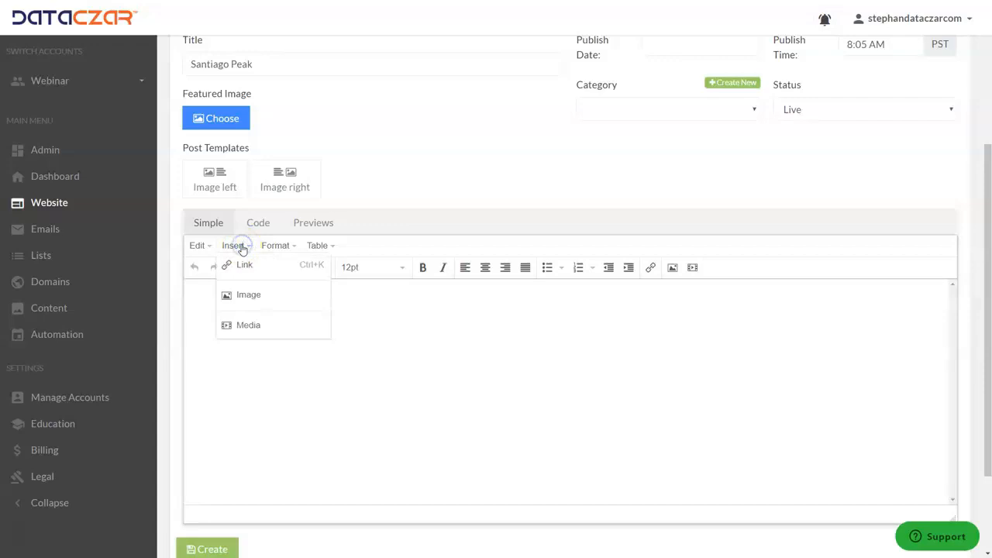
{"action": "left_click", "coordinate": [244, 297]}
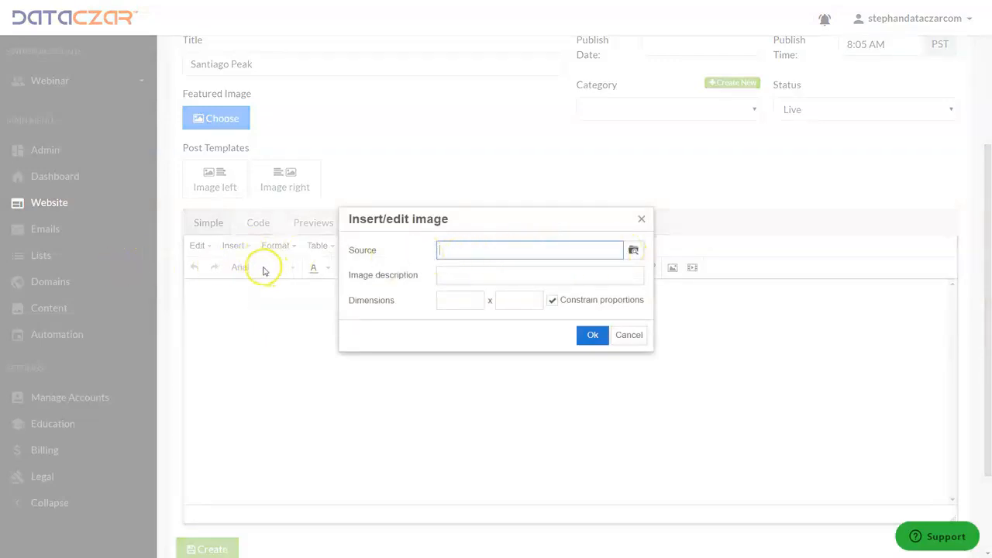
{"action": "left_click", "coordinate": [634, 252]}
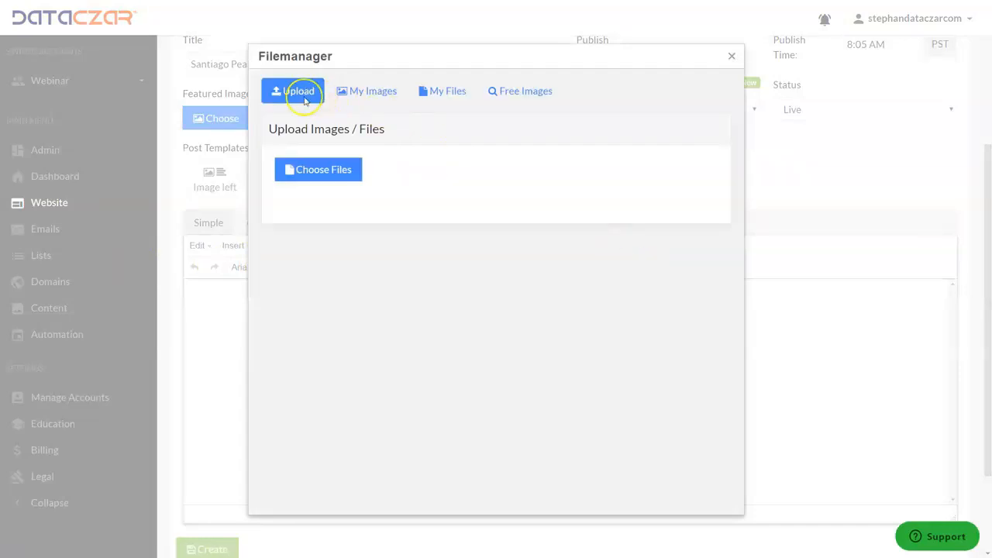
{"action": "left_click", "coordinate": [309, 170]}
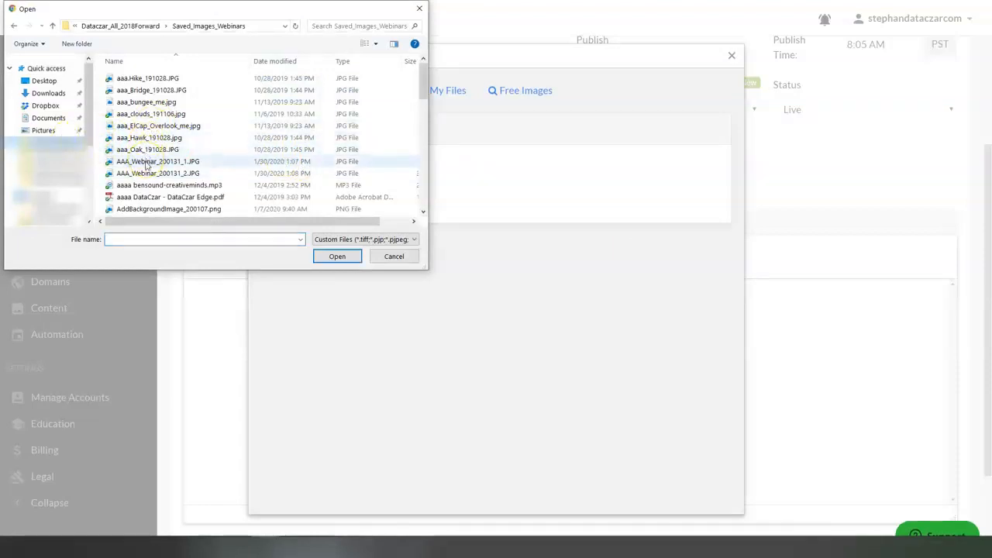
{"action": "left_click", "coordinate": [147, 165]}
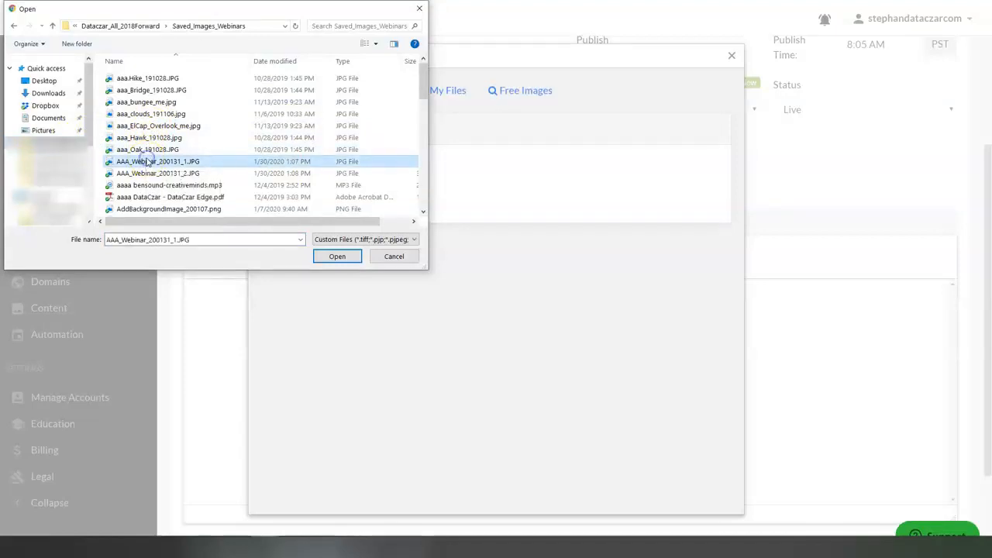
{"action": "left_click", "coordinate": [147, 173], "text": "shift"}
{"action": "key", "text": "Return"}
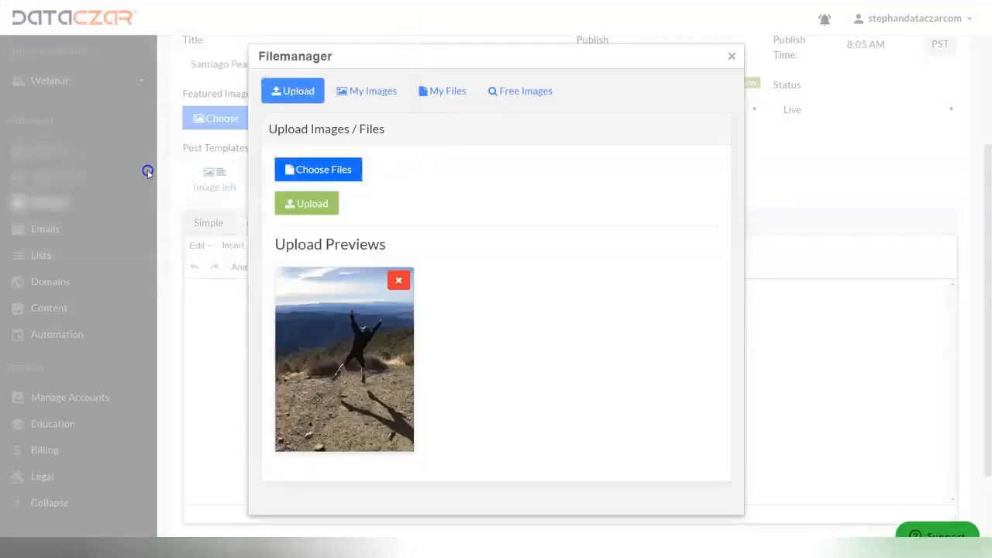
{"action": "left_click", "coordinate": [316, 207]}
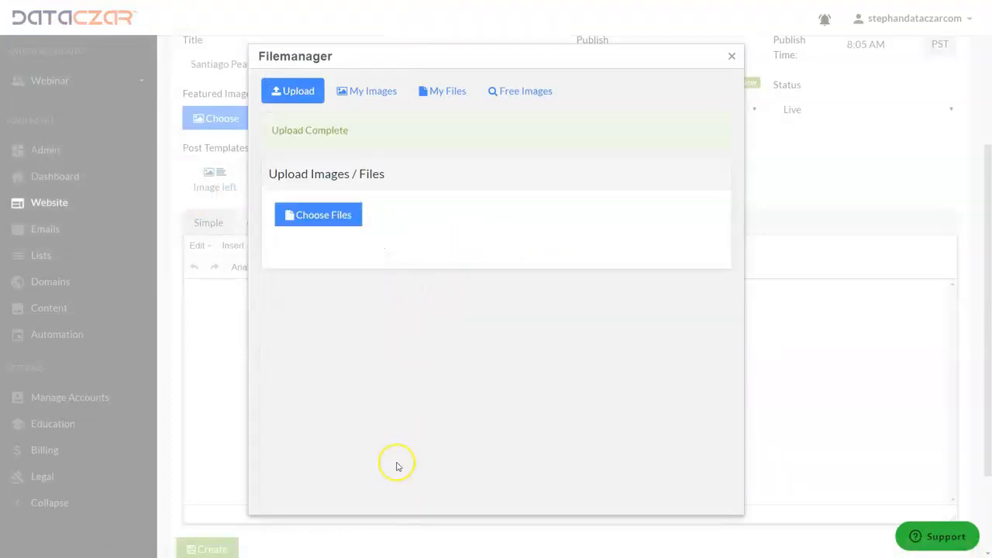
Look at the uploaded images in the file manager and leave the image dialog without inserting one
{"action": "left_click", "coordinate": [370, 92]}
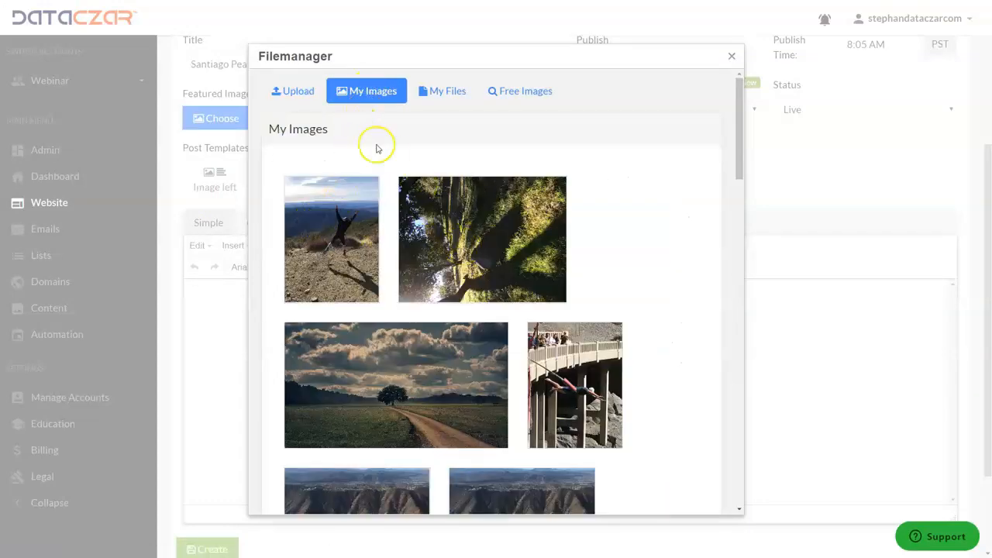
{"action": "left_click", "coordinate": [302, 92]}
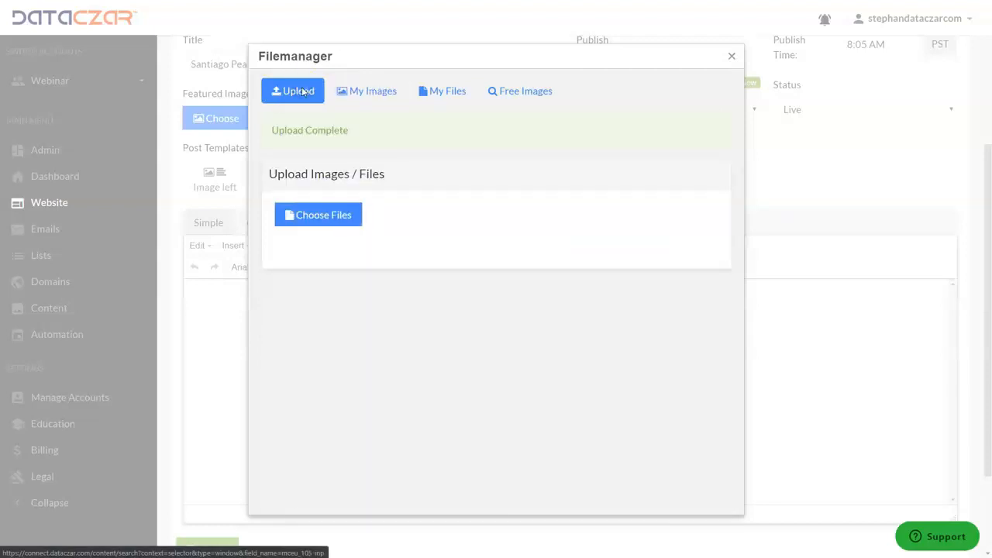
{"action": "left_click", "coordinate": [733, 57]}
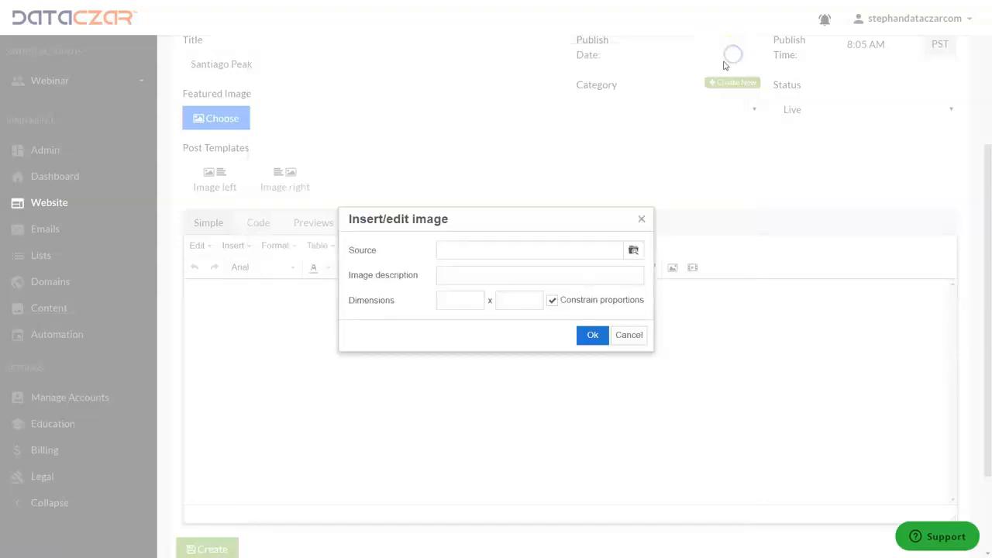
{"action": "left_click", "coordinate": [642, 223]}
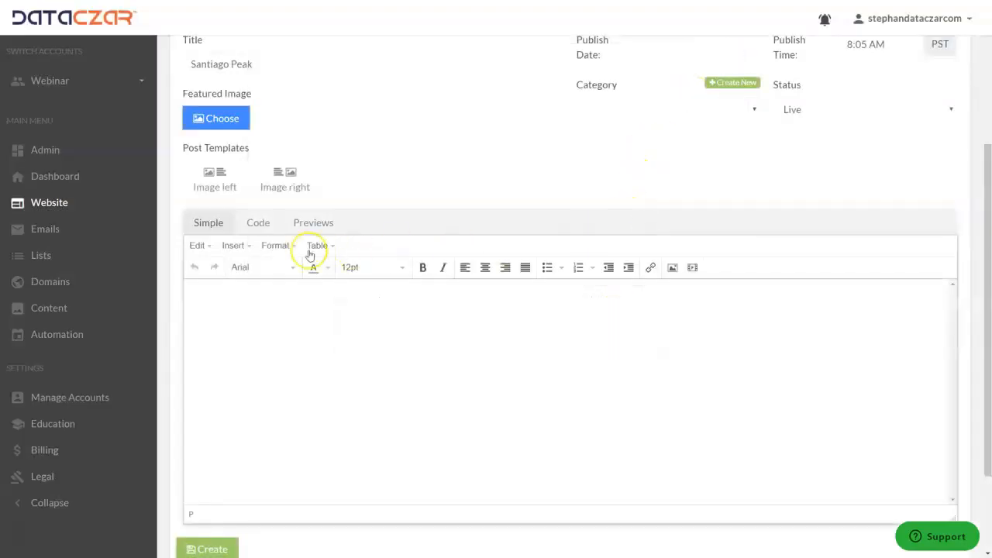
Write "Hiking Santiago Peak!!" in the post body and colour the text dark green
{"action": "left_click", "coordinate": [234, 295]}
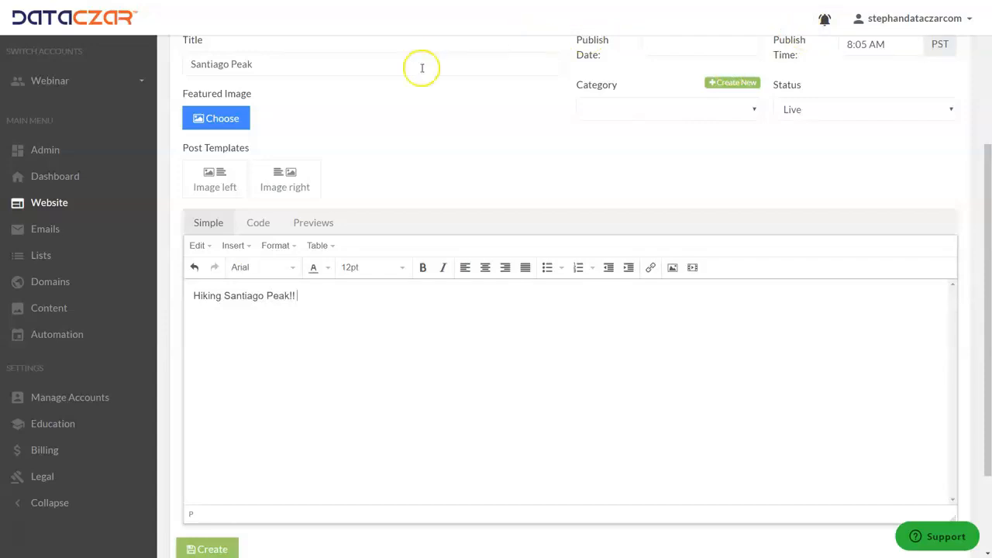
{"action": "left_click_drag", "start_coordinate": [310, 297], "coordinate": [180, 297]}
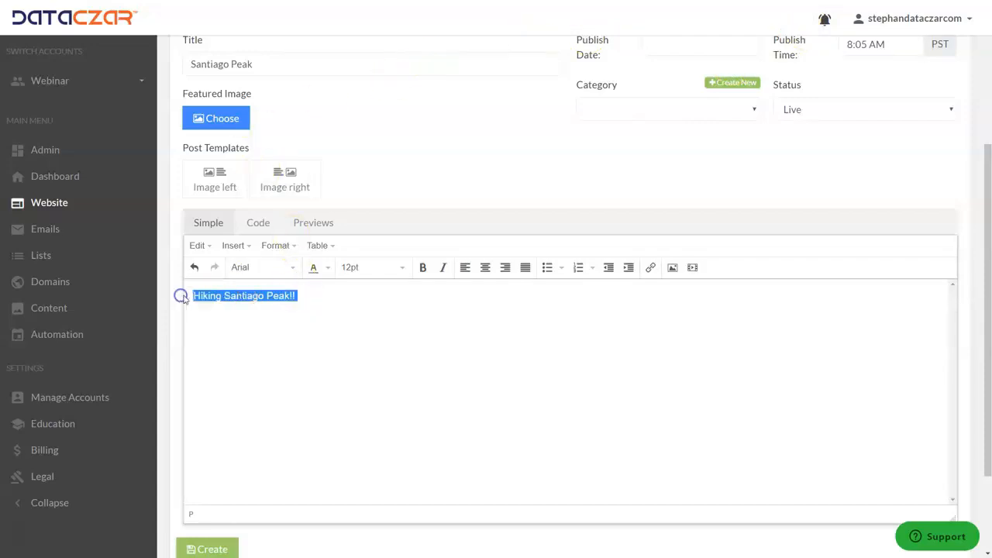
{"action": "left_click", "coordinate": [331, 271]}
{"action": "left_click", "coordinate": [313, 302]}
Format the "Hiking Santiago Peak!!" line as 18pt, bold, italic and centered, and start a new line below it
{"action": "left_click", "coordinate": [403, 268]}
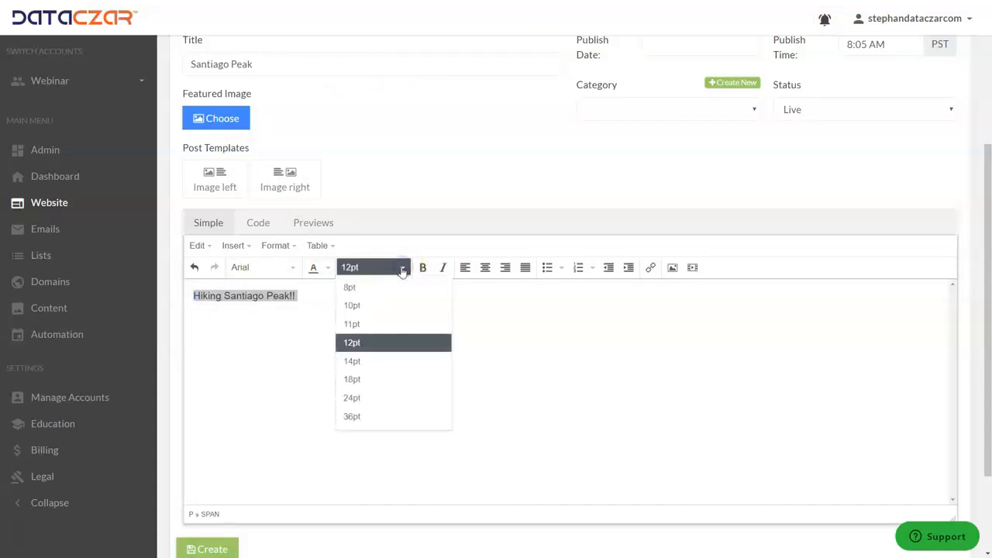
{"action": "left_click", "coordinate": [361, 379]}
{"action": "left_click", "coordinate": [423, 267]}
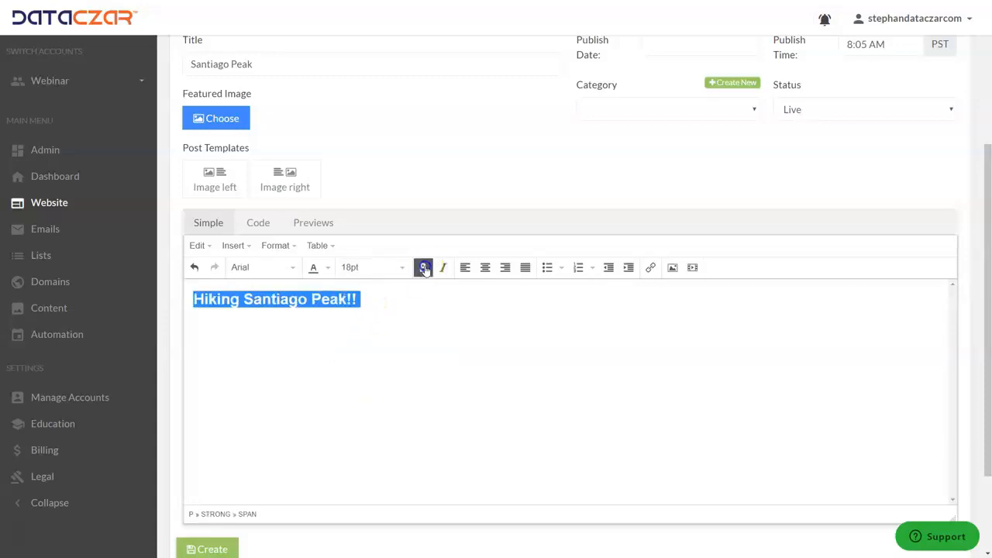
{"action": "left_click", "coordinate": [442, 268]}
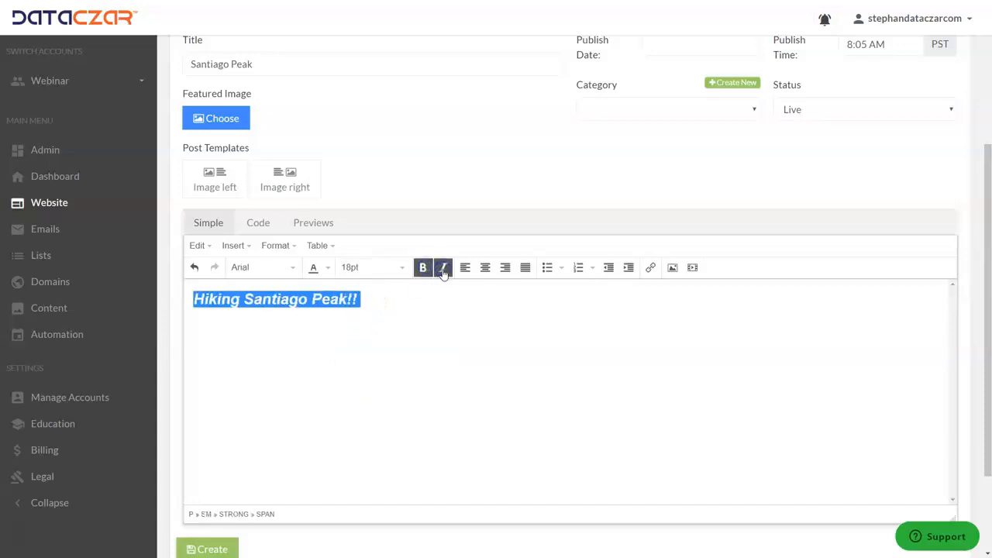
{"action": "left_click", "coordinate": [483, 269]}
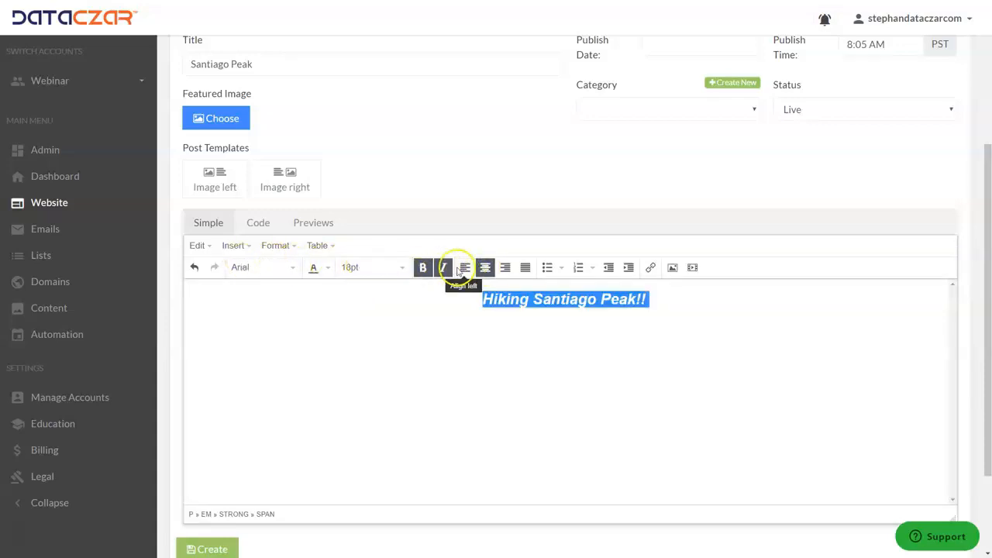
{"action": "left_click", "coordinate": [673, 302]}
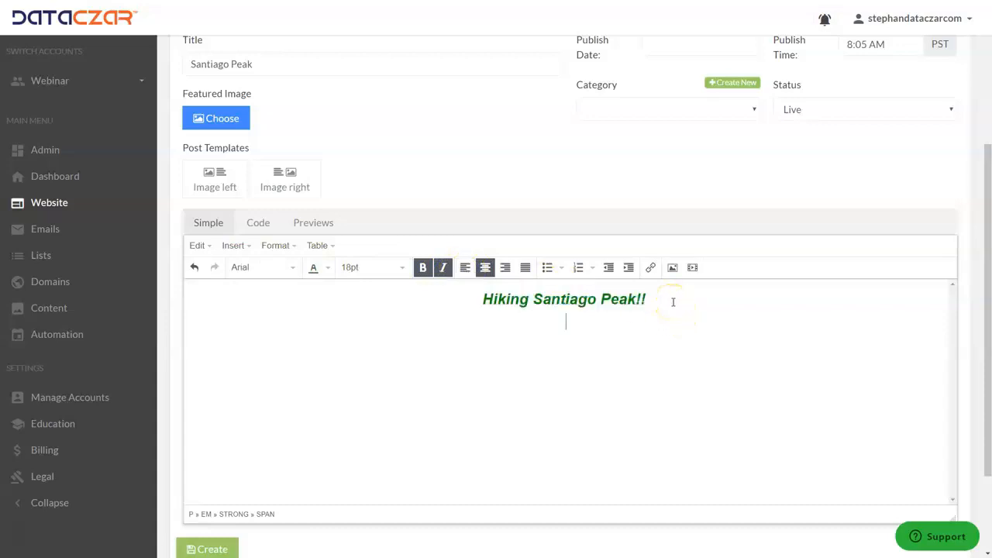
{"action": "left_click", "coordinate": [275, 246]}
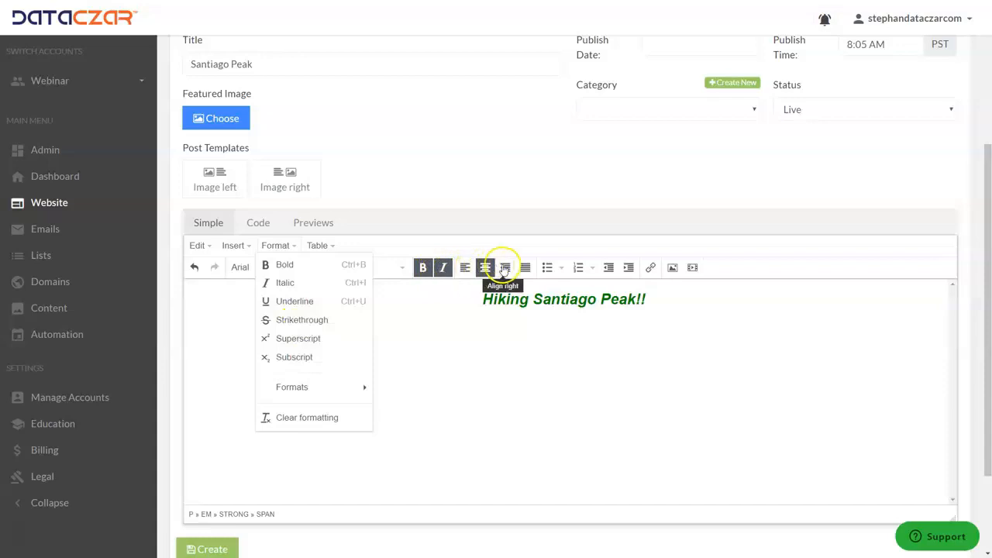
{"action": "left_click", "coordinate": [410, 336]}
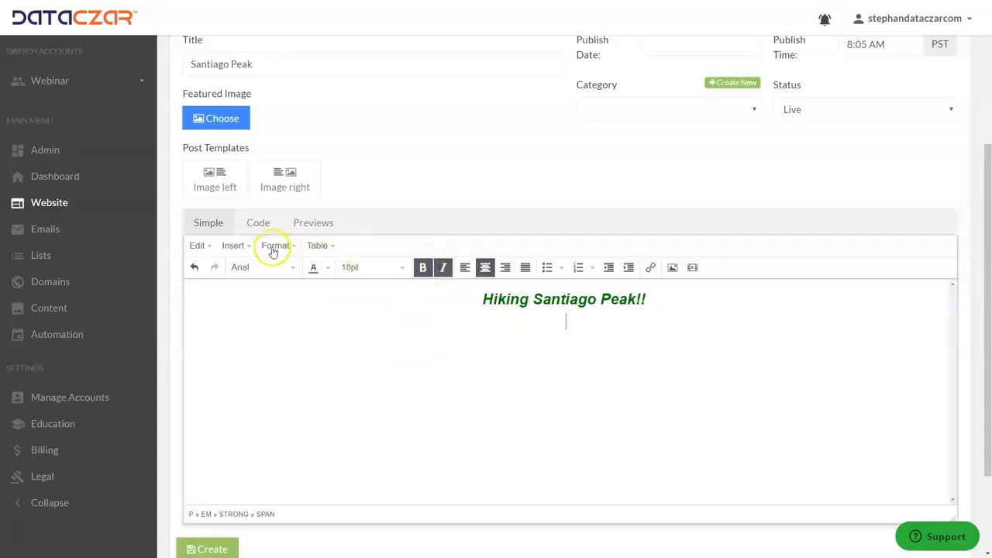
{"action": "left_click", "coordinate": [321, 246]}
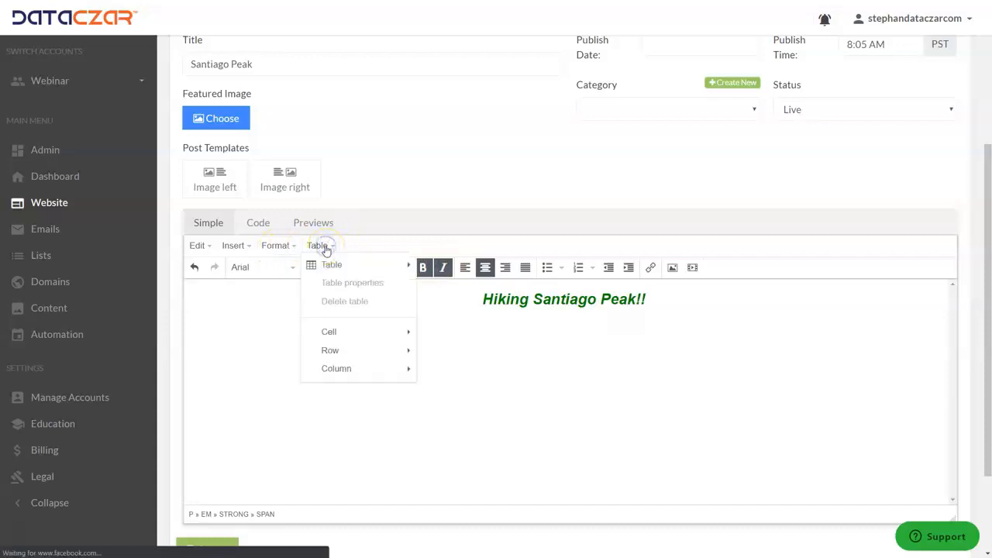
Insert a 2 x 1 table below the "Hiking Santiago Peak!!" heading and place the cursor in its left cell
{"action": "mouse_move", "coordinate": [310, 272]}
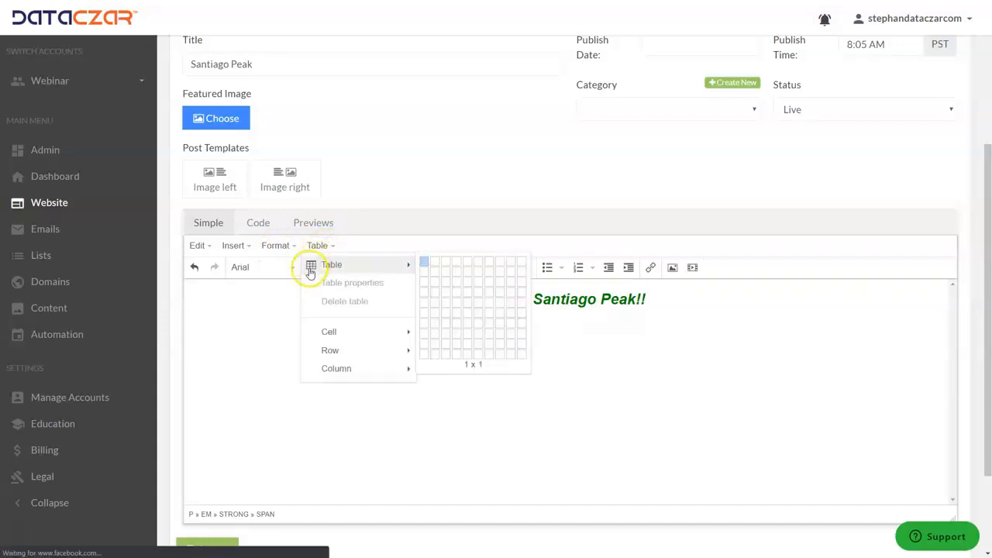
{"action": "left_click", "coordinate": [435, 266]}
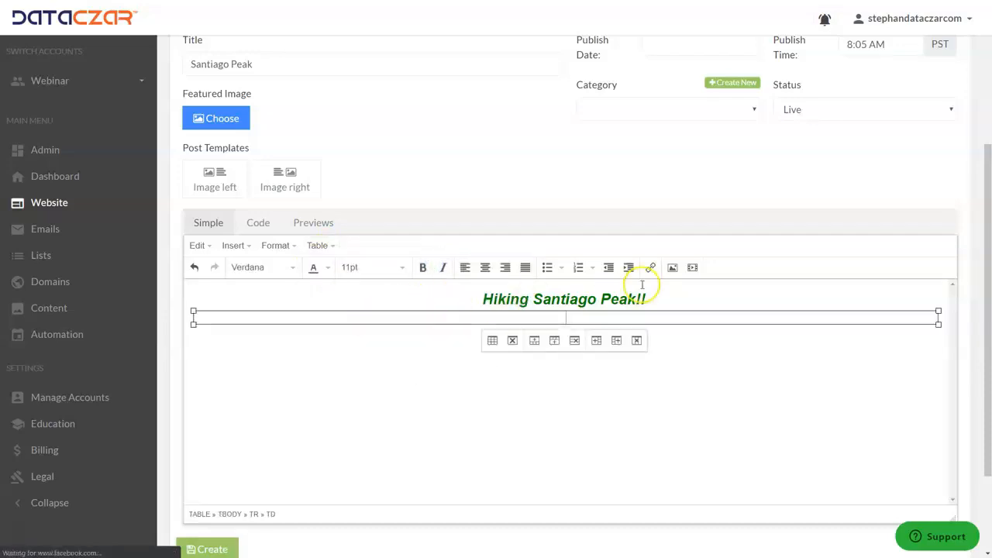
{"action": "left_click", "coordinate": [220, 318]}
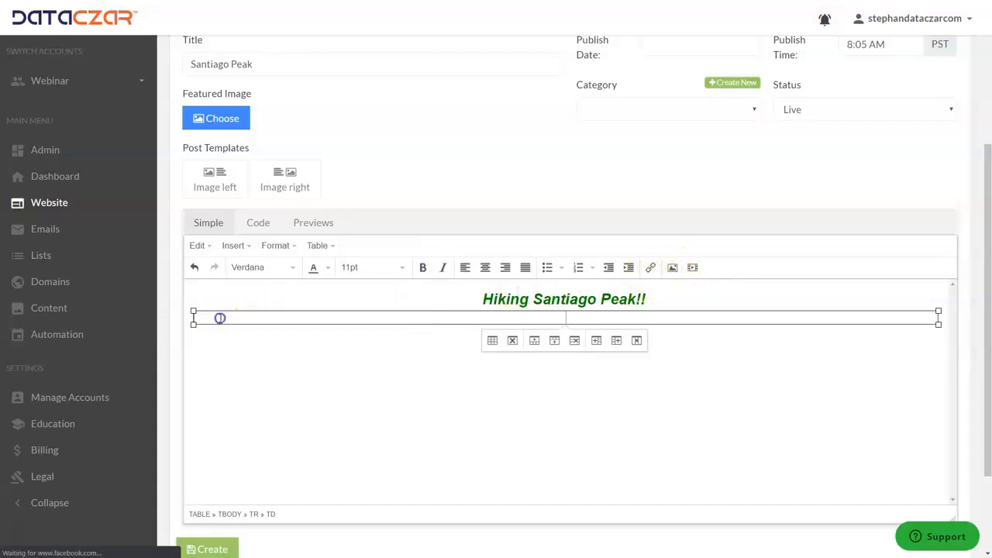
Insert the photo of the jumping hiker from My Images into the table's left cell
{"action": "left_click", "coordinate": [673, 269]}
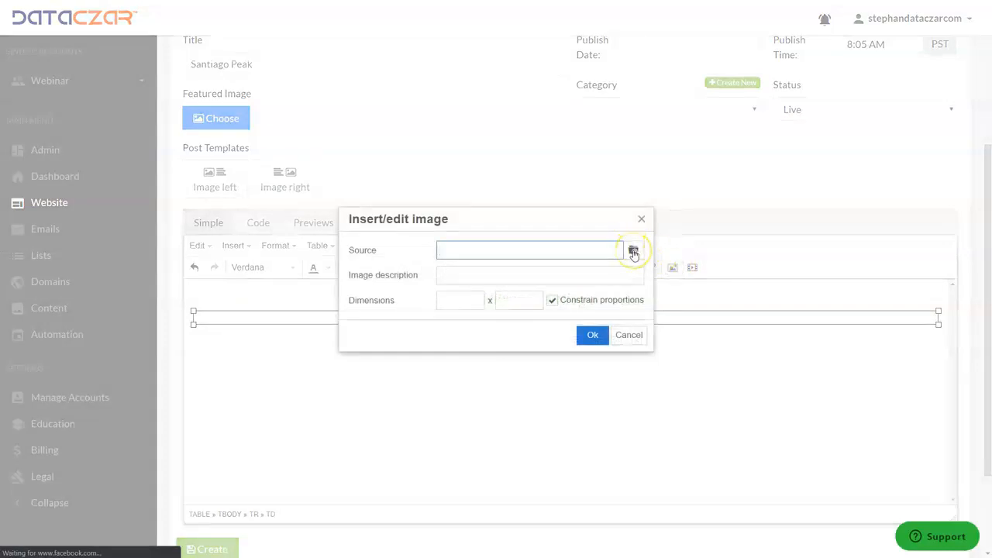
{"action": "left_click", "coordinate": [633, 252]}
{"action": "left_click", "coordinate": [390, 99]}
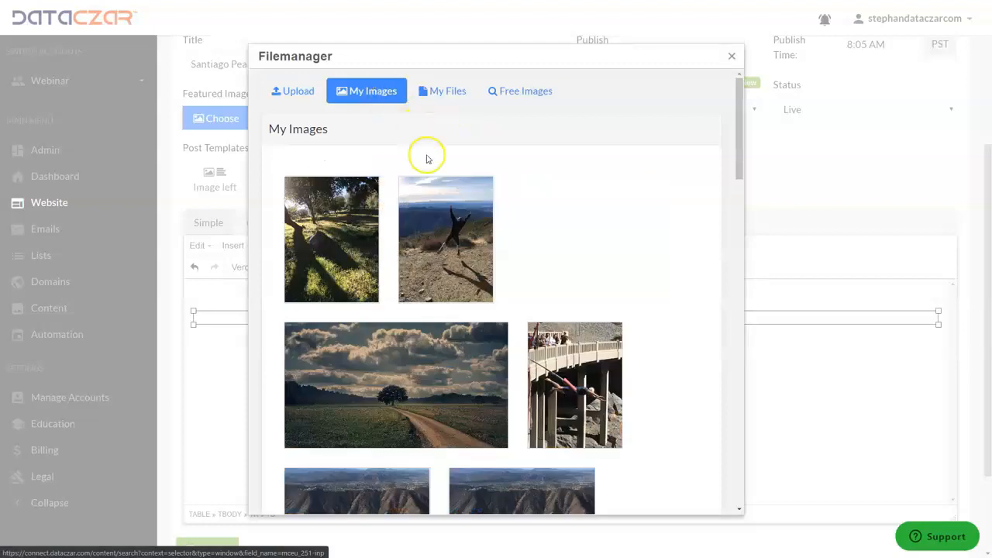
{"action": "mouse_move", "coordinate": [448, 244]}
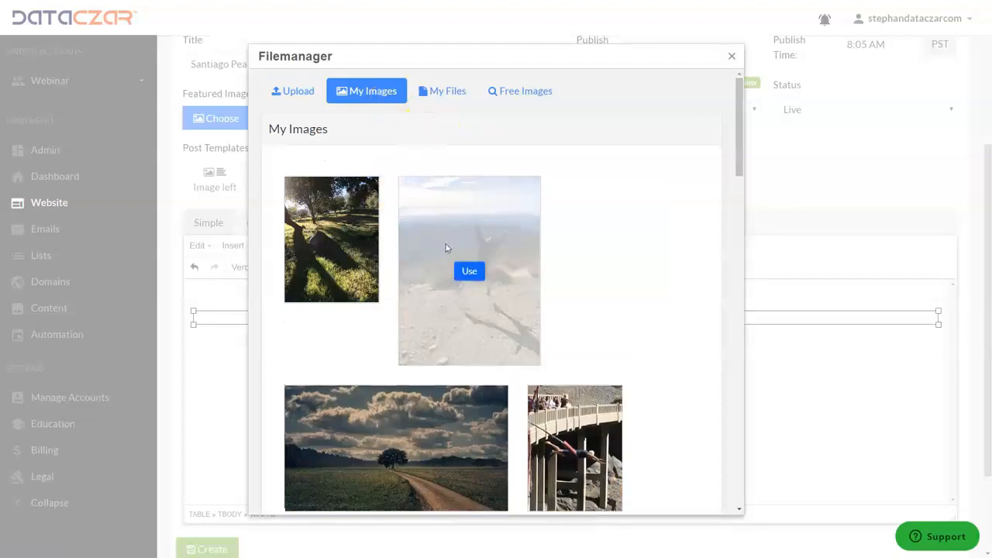
{"action": "left_click", "coordinate": [470, 270]}
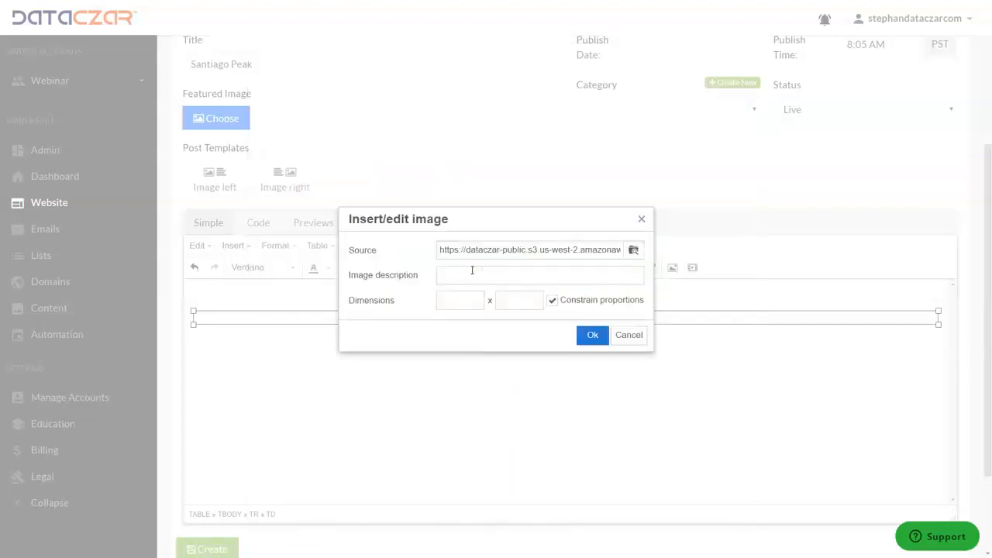
{"action": "left_click", "coordinate": [592, 336]}
Insert the photo of the tree shadows on grass from My Images into the table's right cell
{"action": "left_click", "coordinate": [689, 359]}
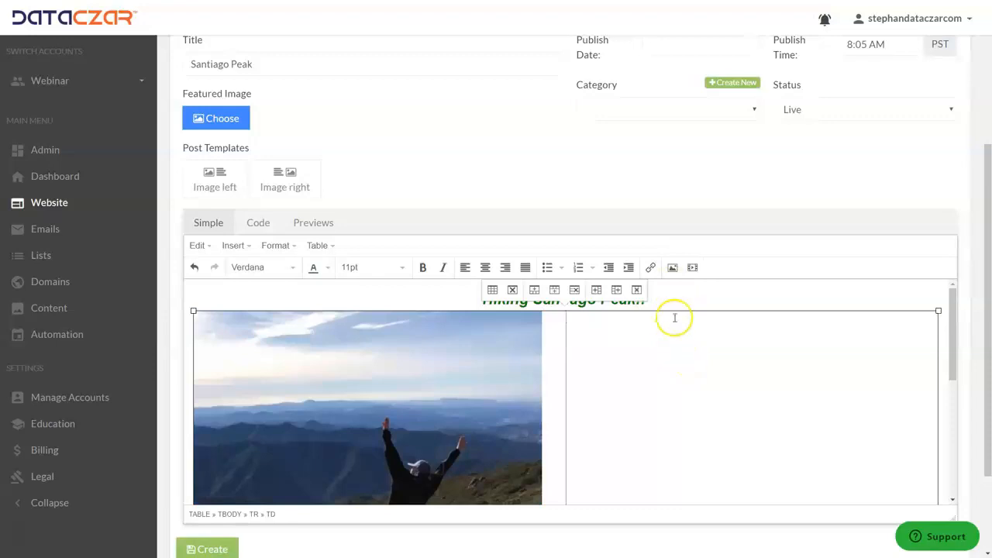
{"action": "left_click", "coordinate": [670, 267]}
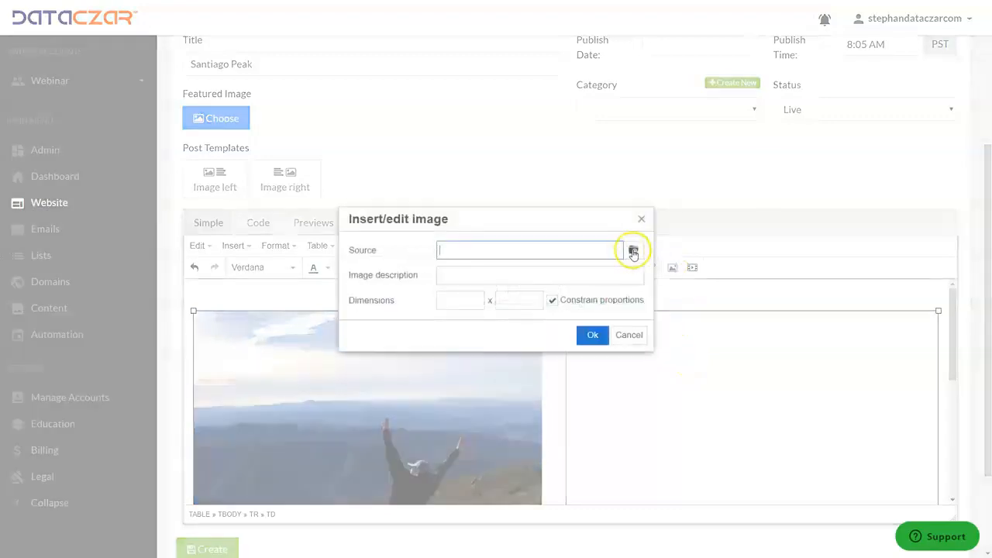
{"action": "left_click", "coordinate": [633, 252]}
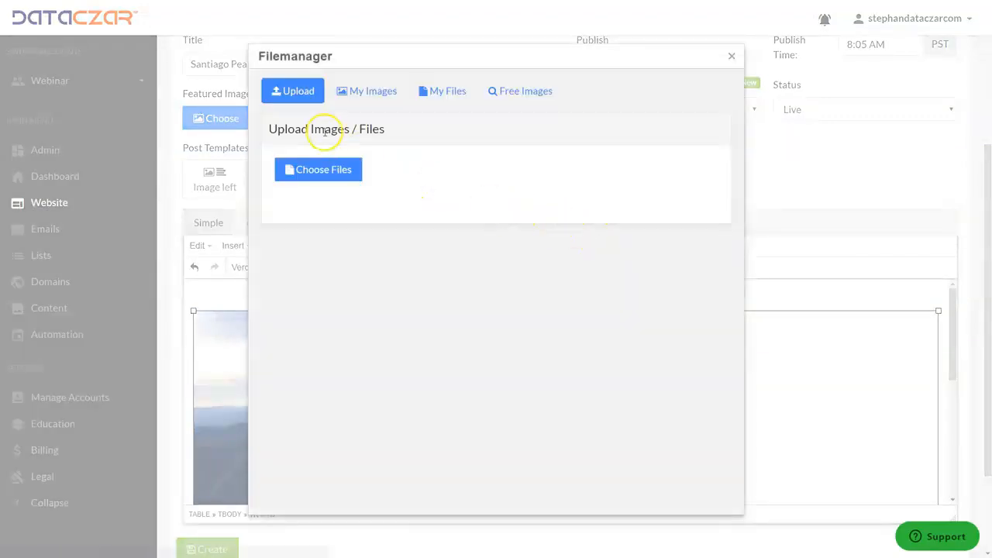
{"action": "left_click", "coordinate": [372, 92]}
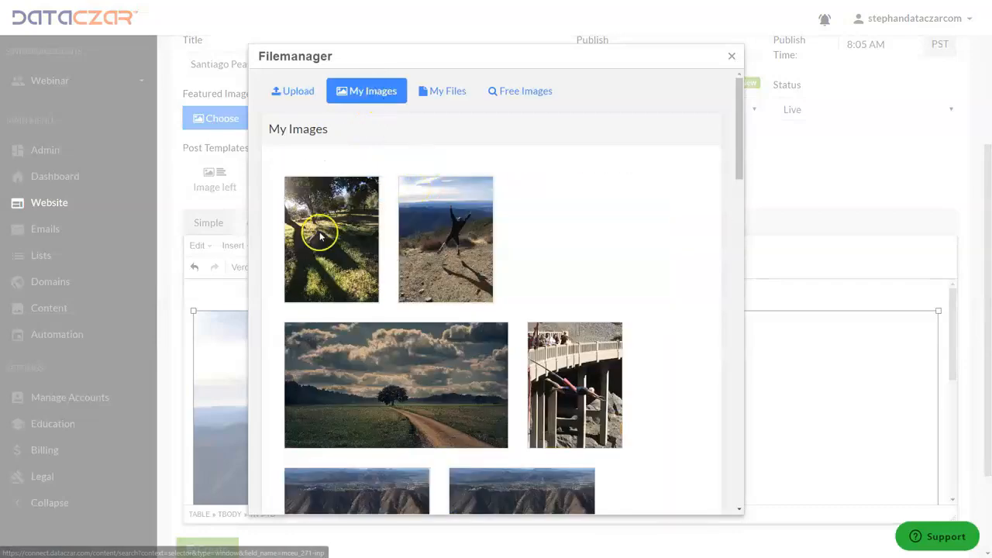
{"action": "mouse_move", "coordinate": [320, 237]}
{"action": "left_click", "coordinate": [349, 268]}
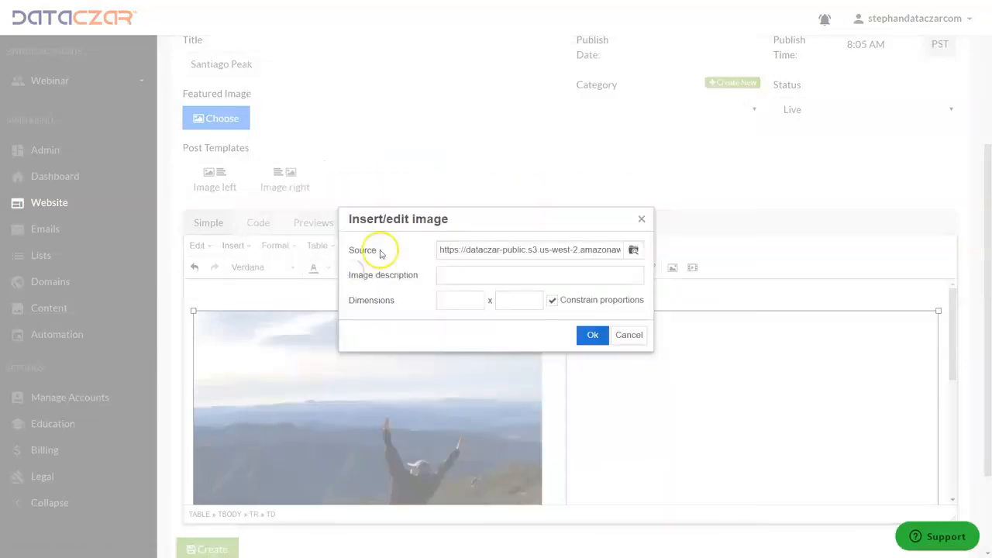
{"action": "left_click", "coordinate": [595, 337]}
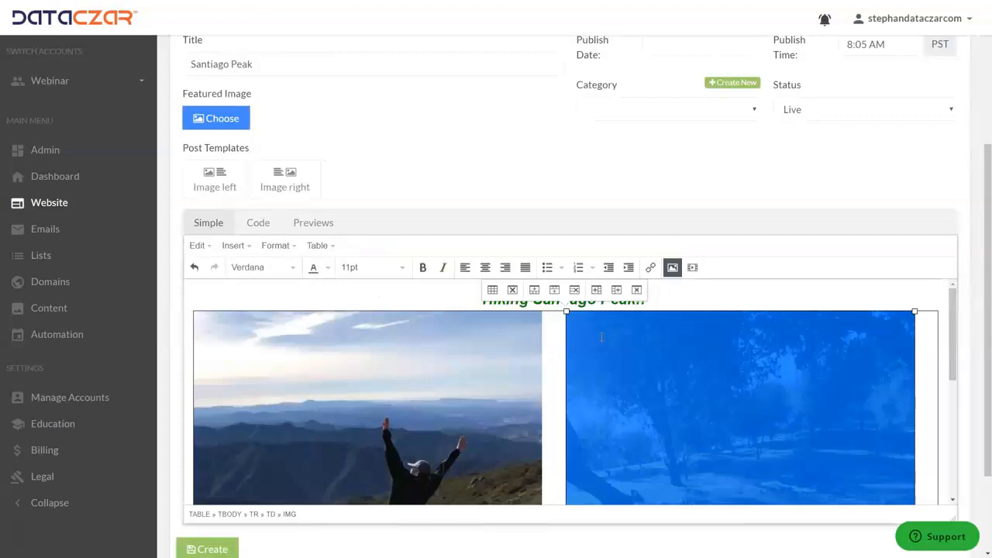
Enlarge both images so that each fills the width of its table cell
{"action": "scroll", "coordinate": [601, 338], "scroll_direction": "down", "scroll_amount": 5}
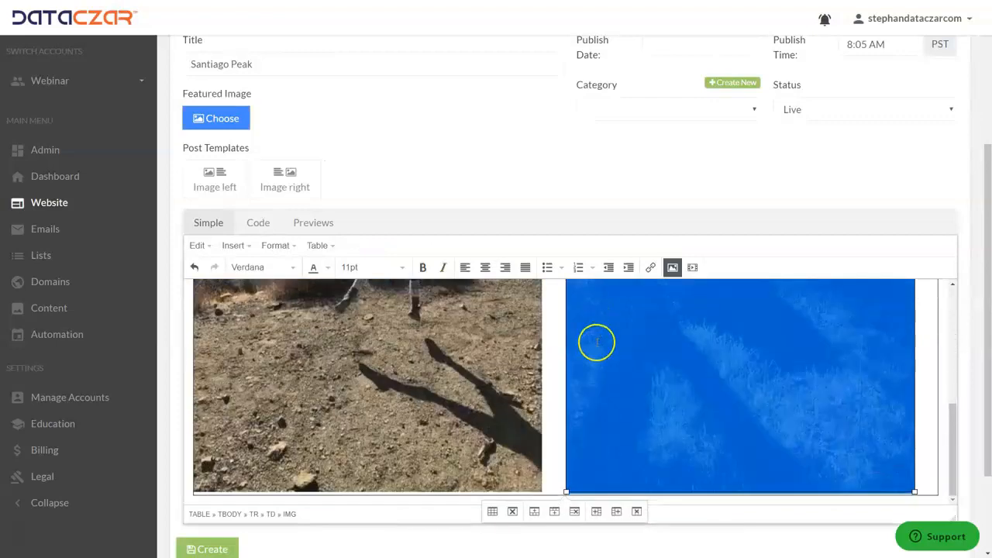
{"action": "left_click", "coordinate": [496, 438]}
{"action": "left_click_drag", "start_coordinate": [543, 491], "coordinate": [564, 514]}
{"action": "left_click", "coordinate": [643, 412]}
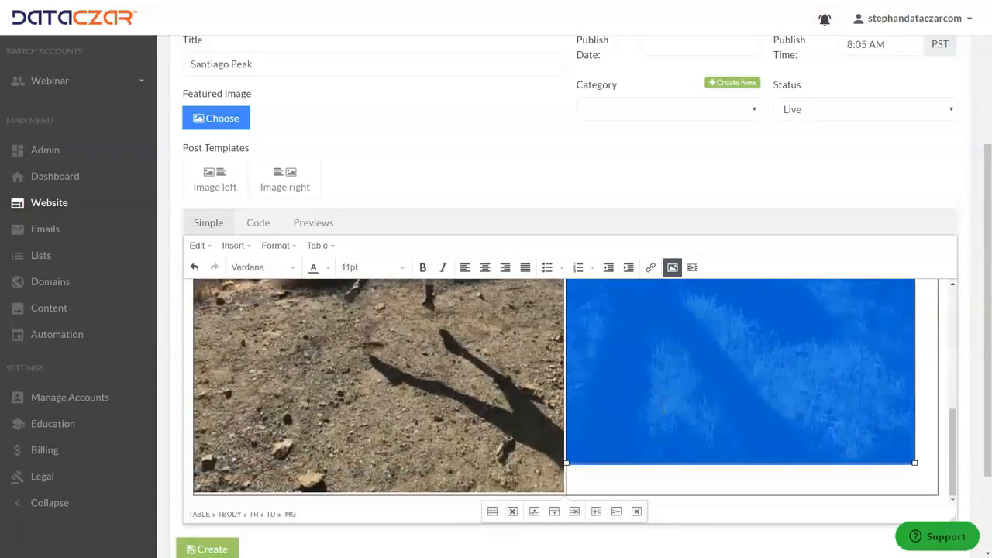
{"action": "left_click_drag", "start_coordinate": [915, 463], "coordinate": [921, 491]}
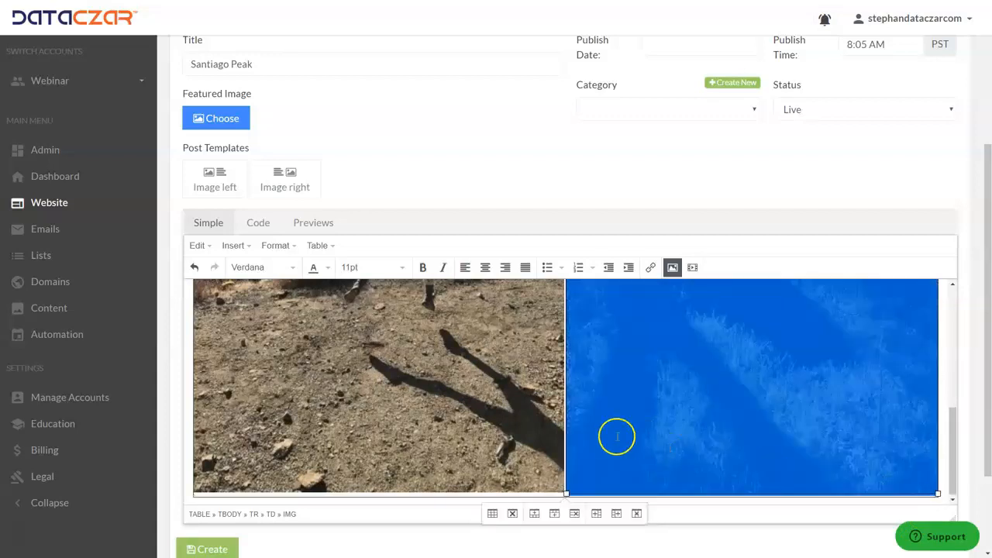
Set the border style of the image table to Hidden in its advanced table properties
{"action": "left_click", "coordinate": [480, 443]}
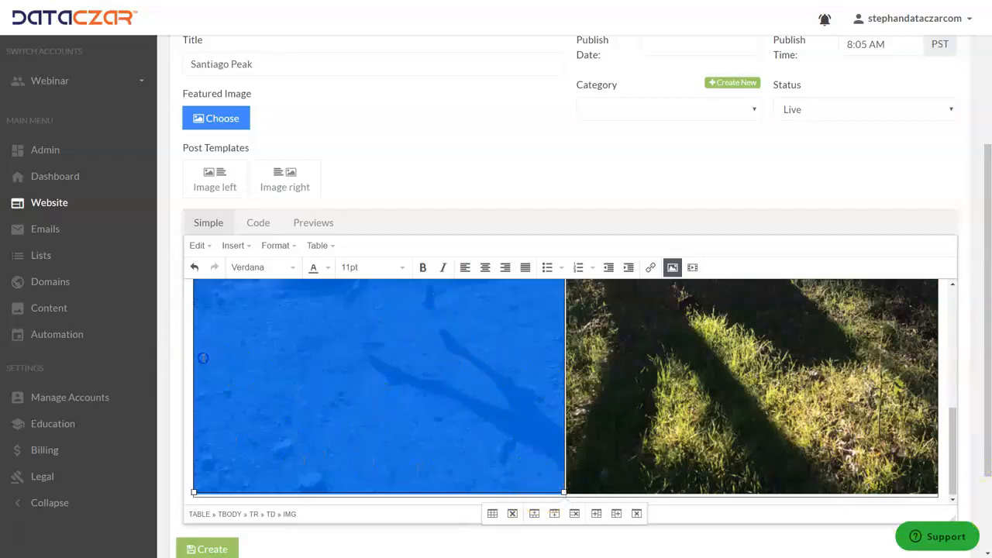
{"action": "left_click", "coordinate": [317, 246]}
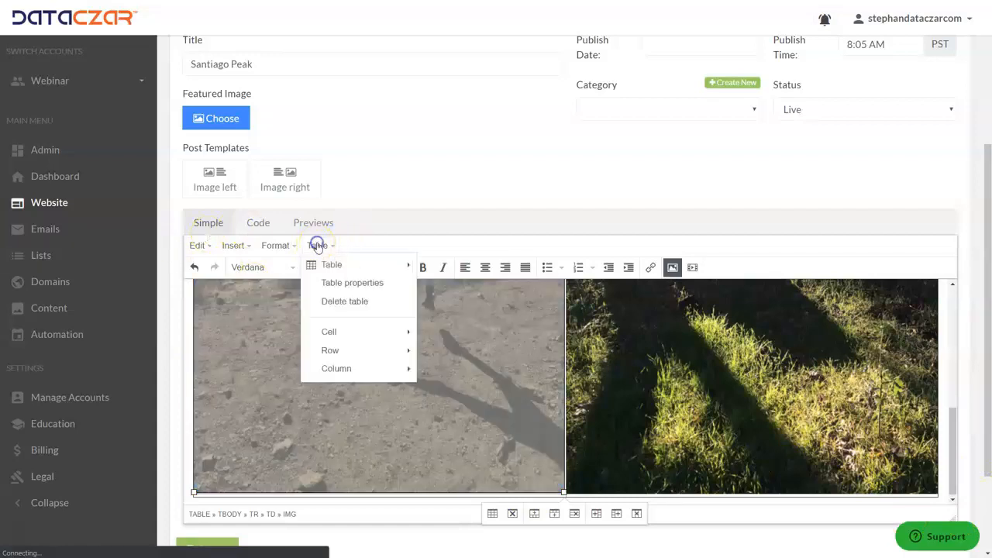
{"action": "left_click", "coordinate": [341, 283]}
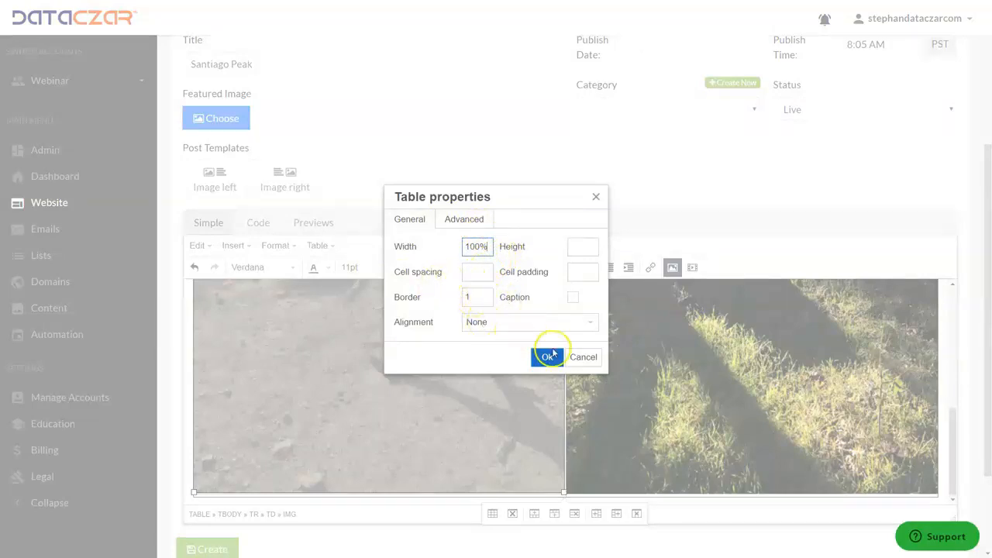
{"action": "left_click", "coordinate": [464, 222]}
{"action": "left_click", "coordinate": [409, 217]}
{"action": "left_click", "coordinate": [472, 221]}
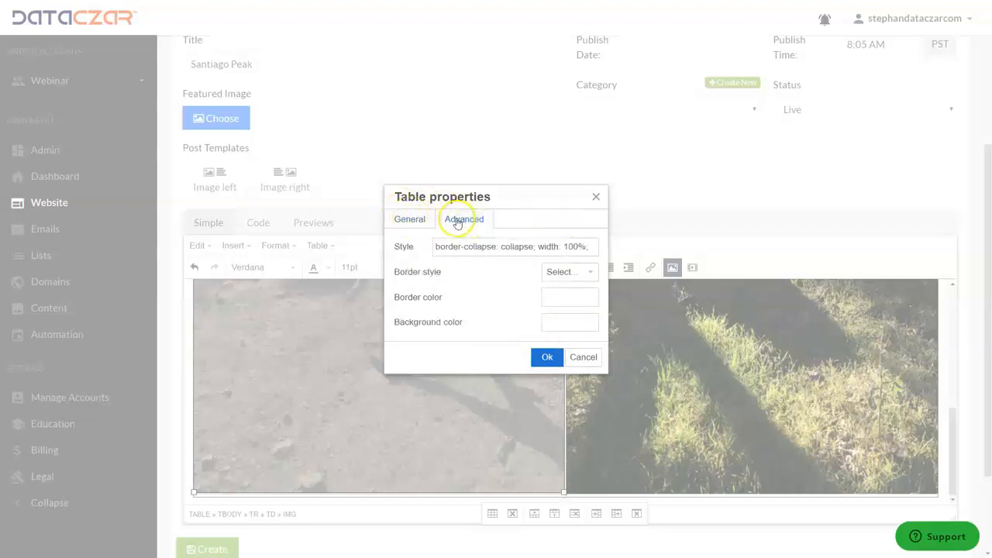
{"action": "left_click", "coordinate": [411, 218]}
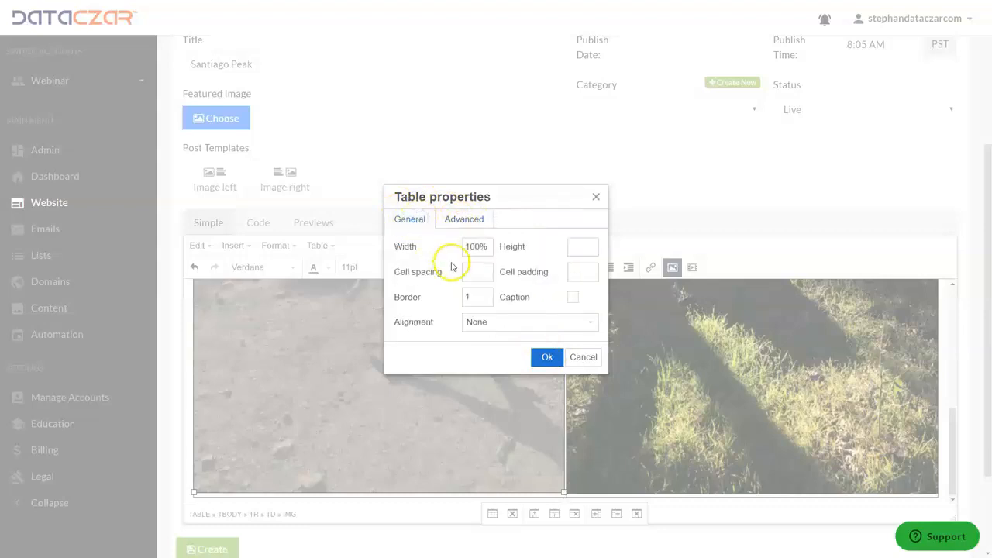
{"action": "left_click", "coordinate": [462, 219]}
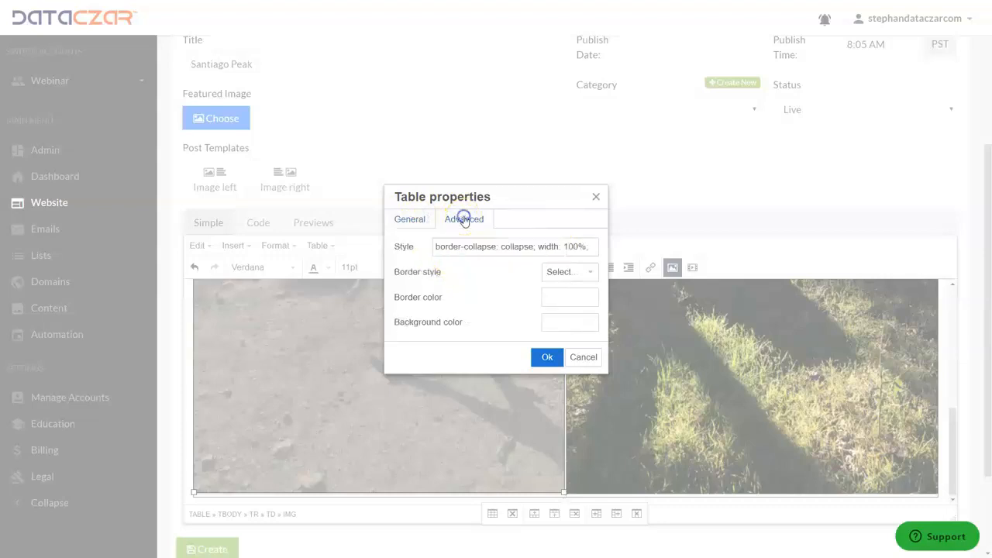
{"action": "left_click", "coordinate": [572, 274]}
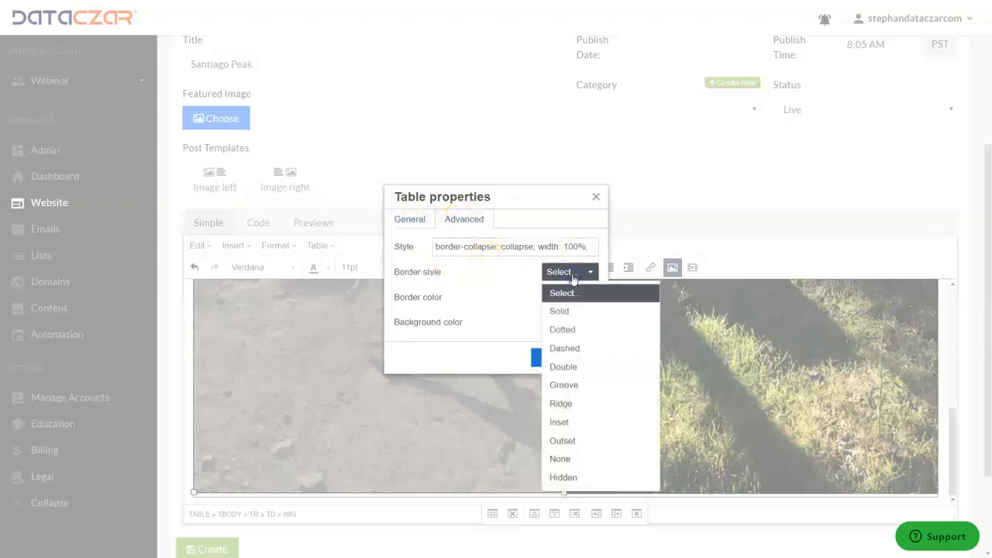
{"action": "left_click", "coordinate": [567, 477]}
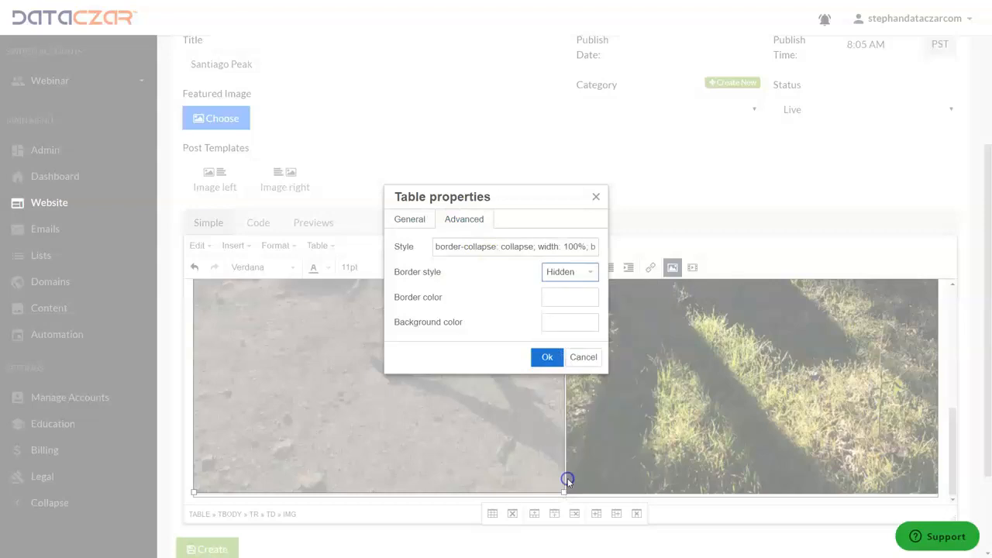
{"action": "left_click", "coordinate": [545, 355]}
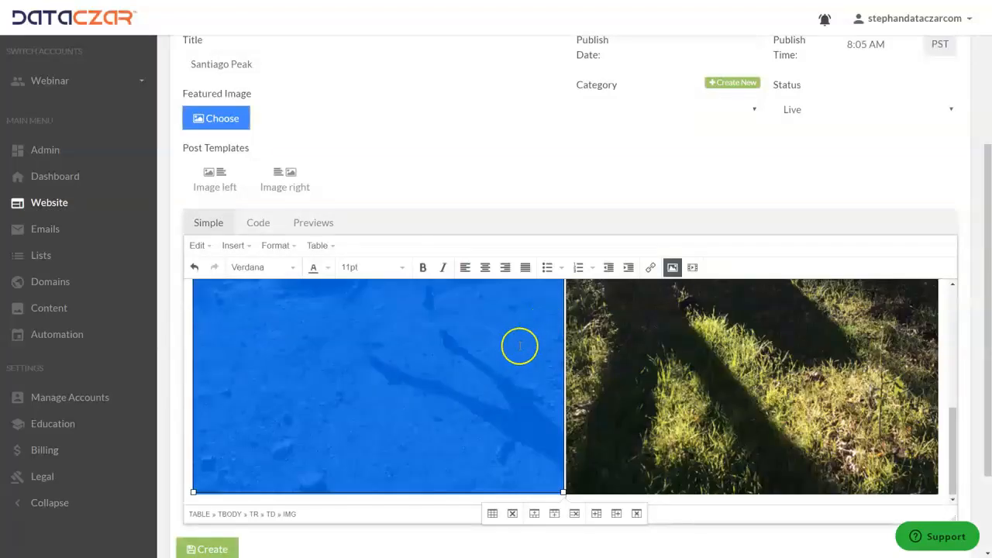
Try to start a new line below the images from inside the table
{"action": "left_click", "coordinate": [686, 363]}
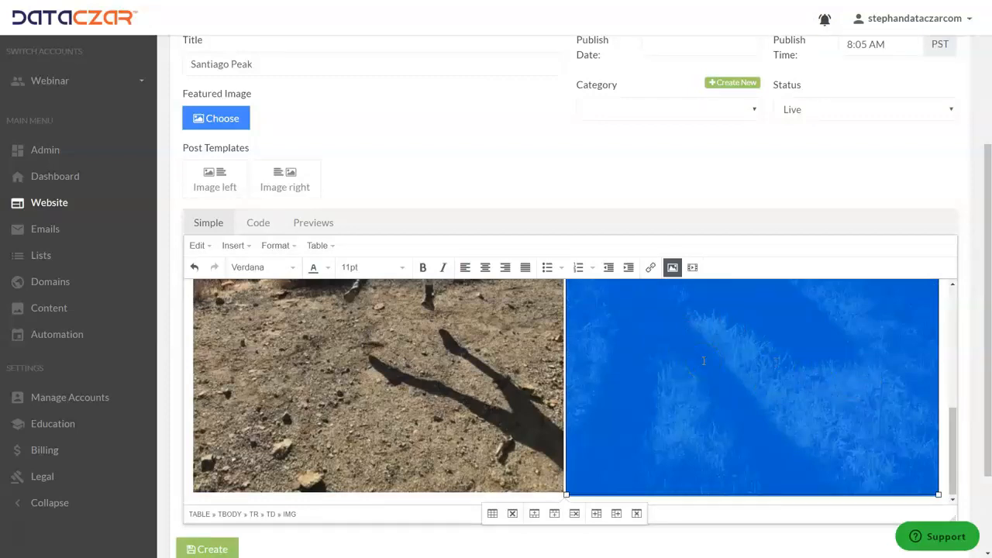
{"action": "key", "text": "Right"}
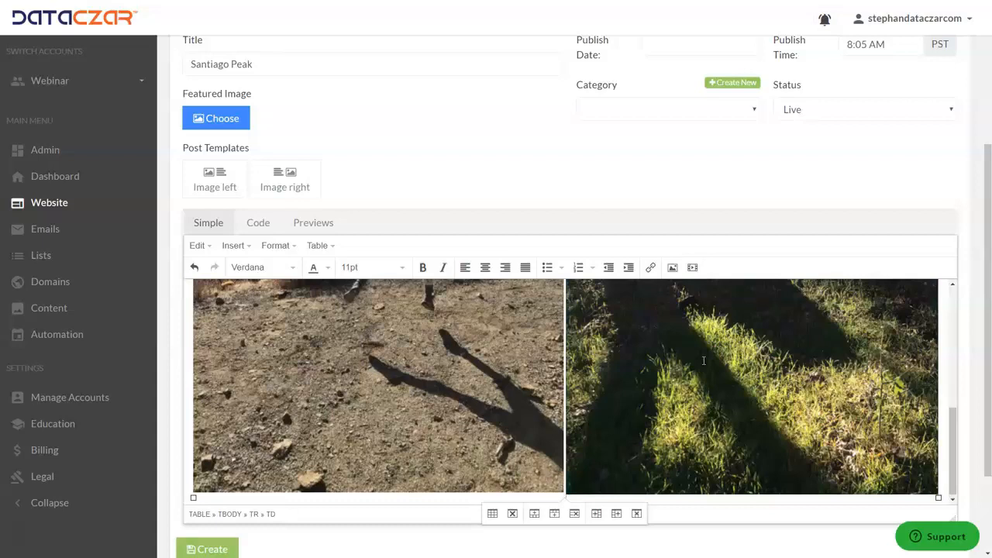
{"action": "key", "text": "Up"}
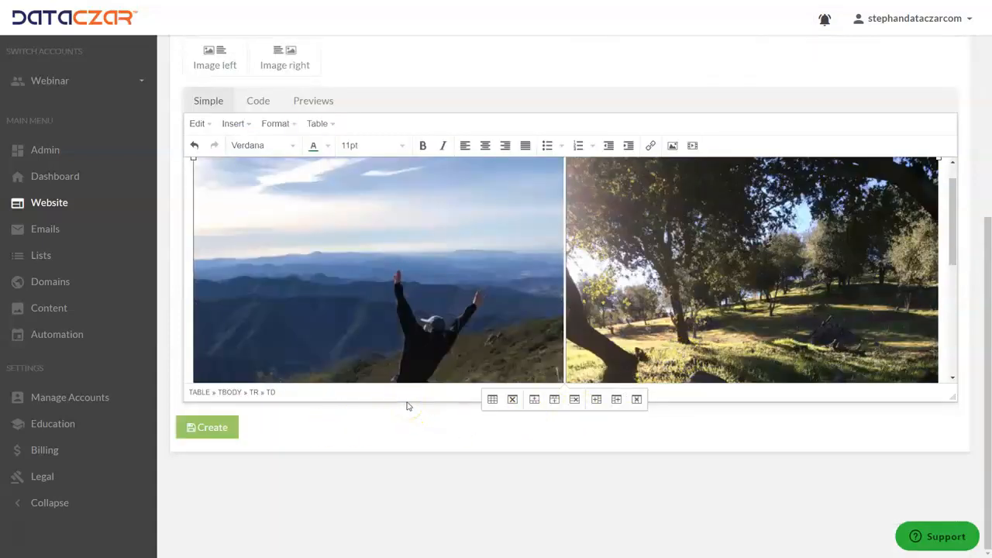
{"action": "key", "text": "Return"}
{"action": "left_click", "coordinate": [385, 416]}
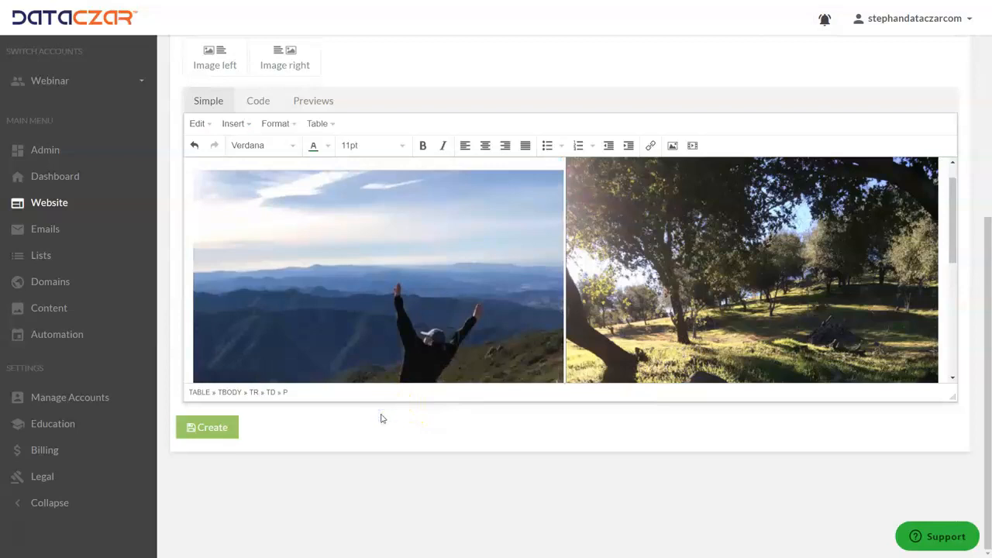
{"action": "left_click", "coordinate": [388, 372]}
{"action": "scroll", "coordinate": [380, 364], "scroll_direction": "down", "scroll_amount": 5}
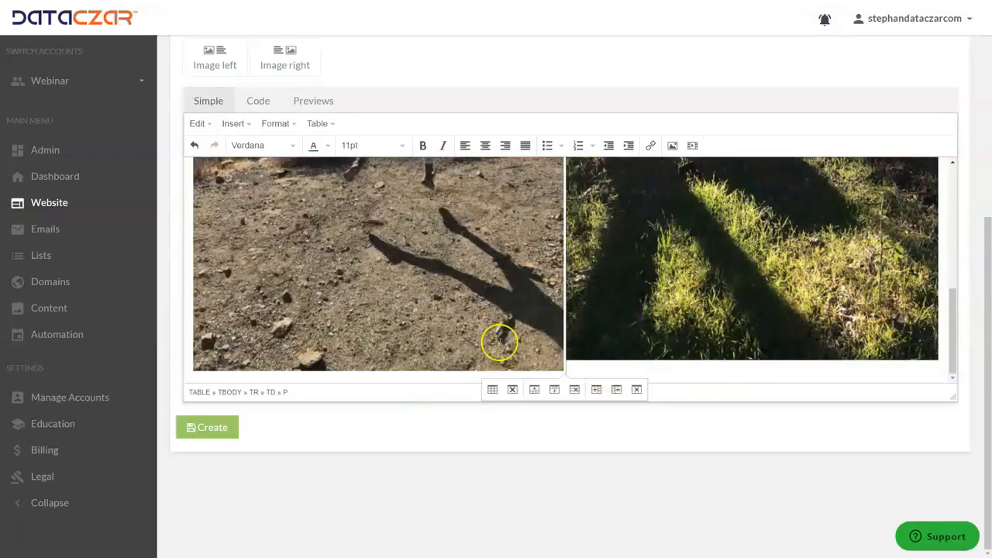
Move the cursor out below the image table and write "Lots of Fun!!" there
{"action": "left_click", "coordinate": [881, 297]}
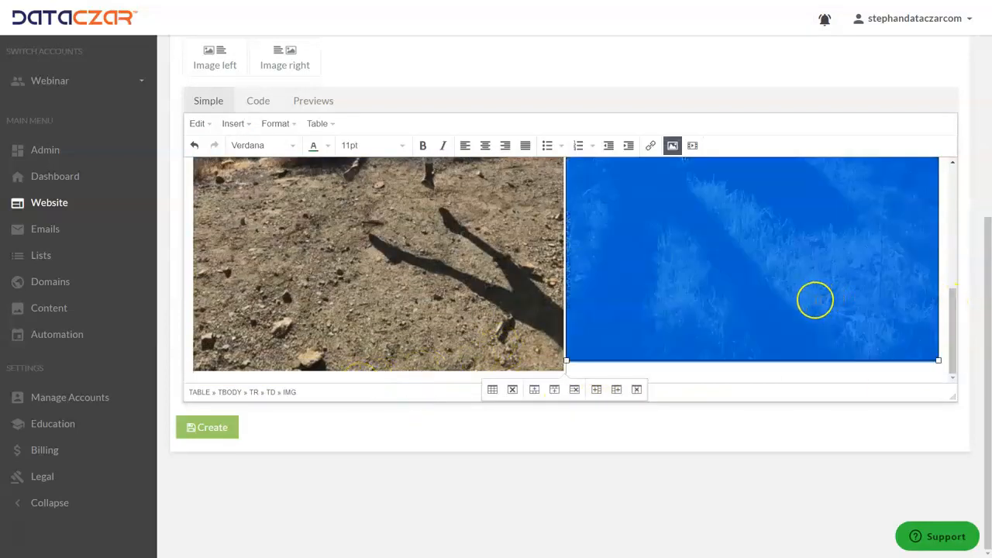
{"action": "key", "text": "Down"}
{"action": "key", "text": "Down"}
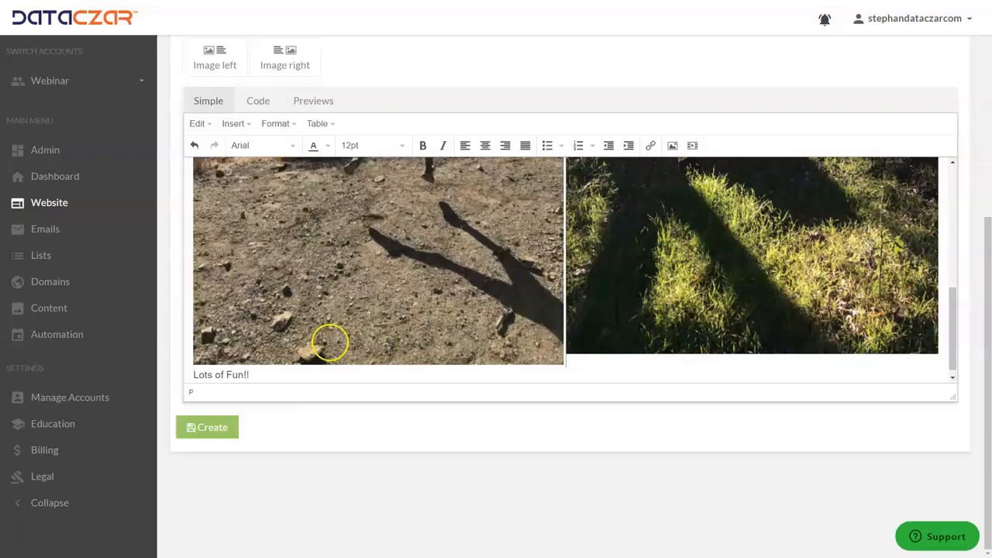
Format the "Lots of Fun!!" text as green, bold, italic, 18pt and centred, and start an empty line below it
{"action": "left_click_drag", "start_coordinate": [259, 369], "coordinate": [160, 372]}
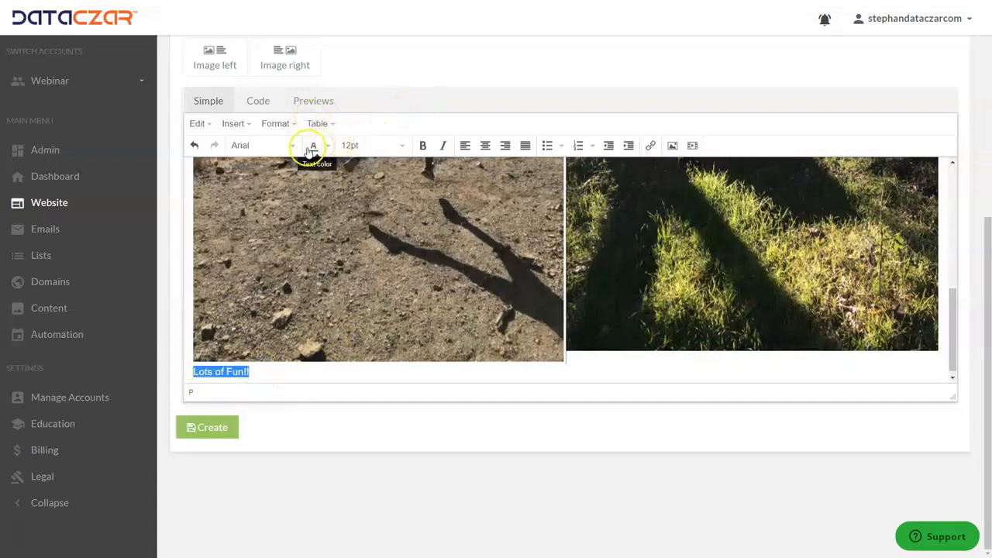
{"action": "left_click", "coordinate": [422, 145]}
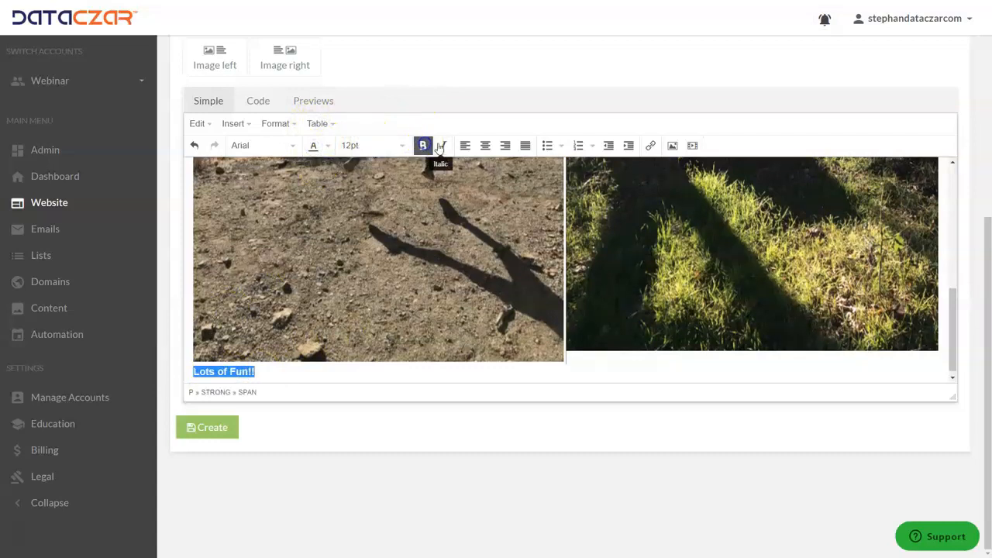
{"action": "left_click", "coordinate": [440, 148]}
{"action": "left_click", "coordinate": [403, 146]}
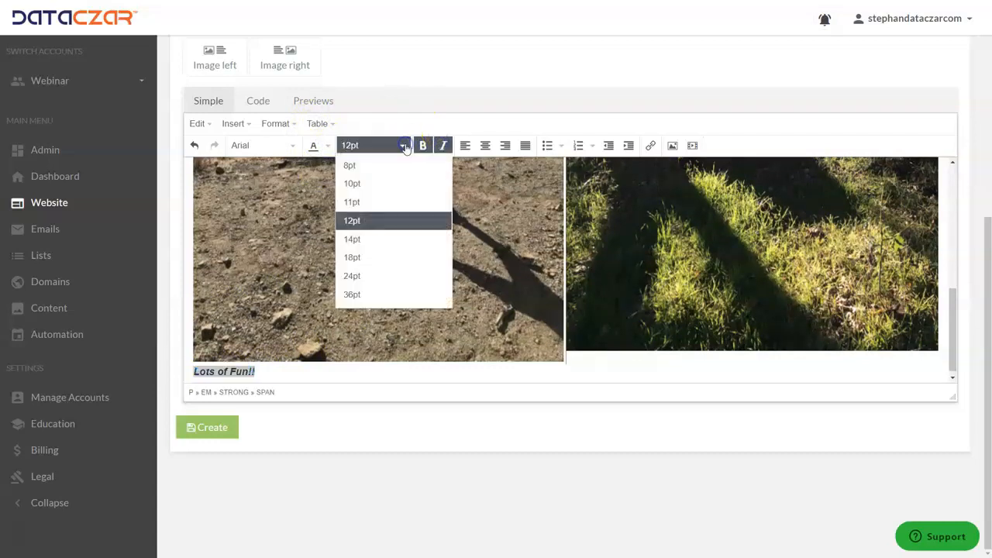
{"action": "left_click", "coordinate": [353, 257]}
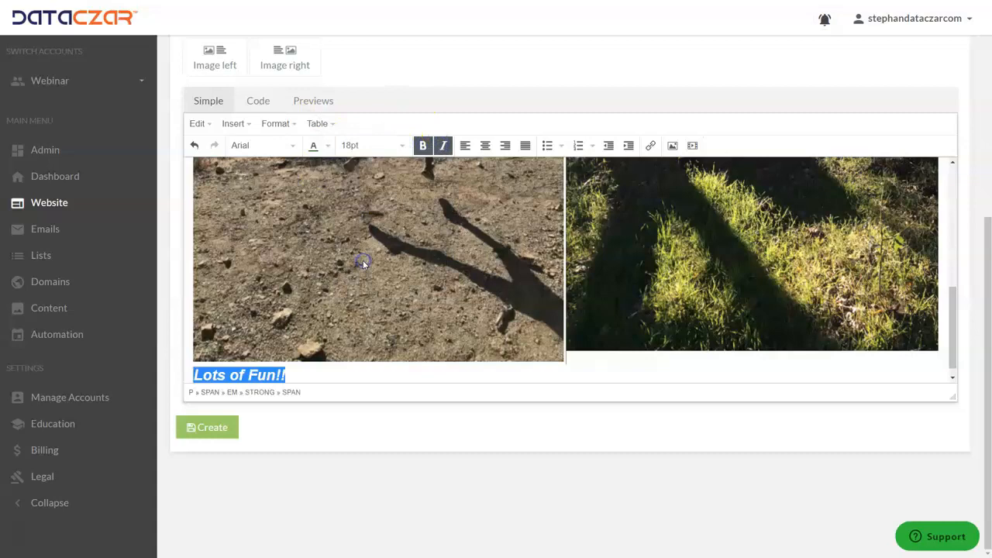
{"action": "left_click", "coordinate": [484, 146]}
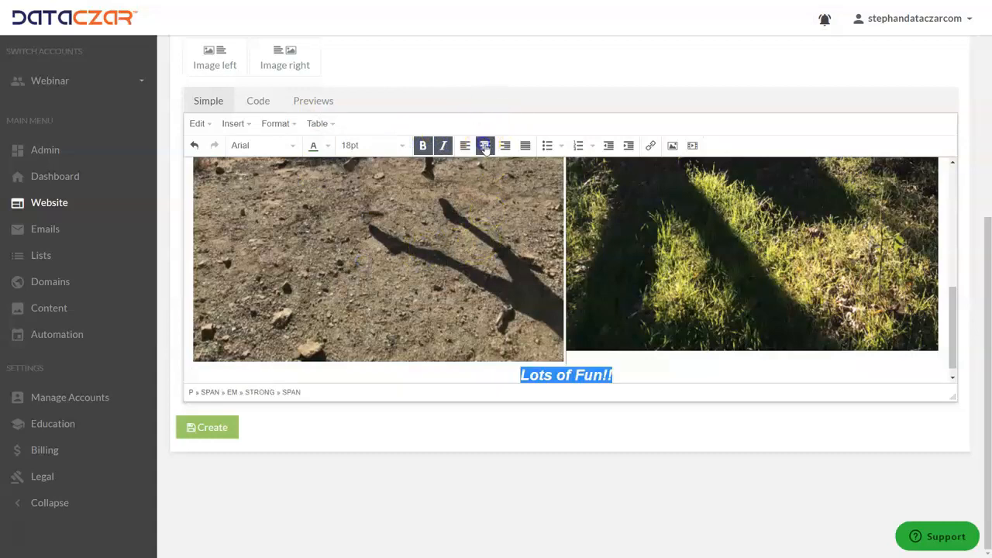
{"action": "left_click", "coordinate": [644, 374]}
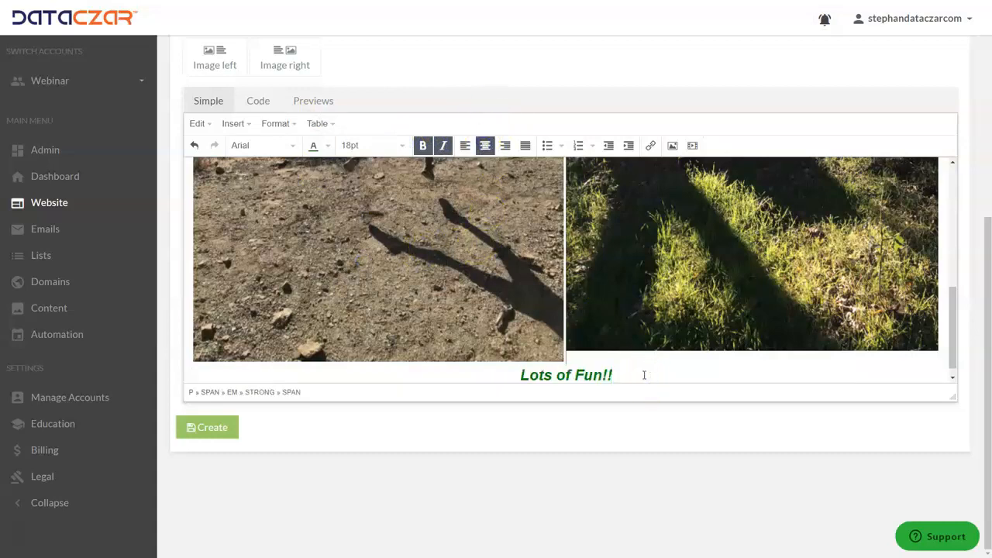
{"action": "key", "text": "Return"}
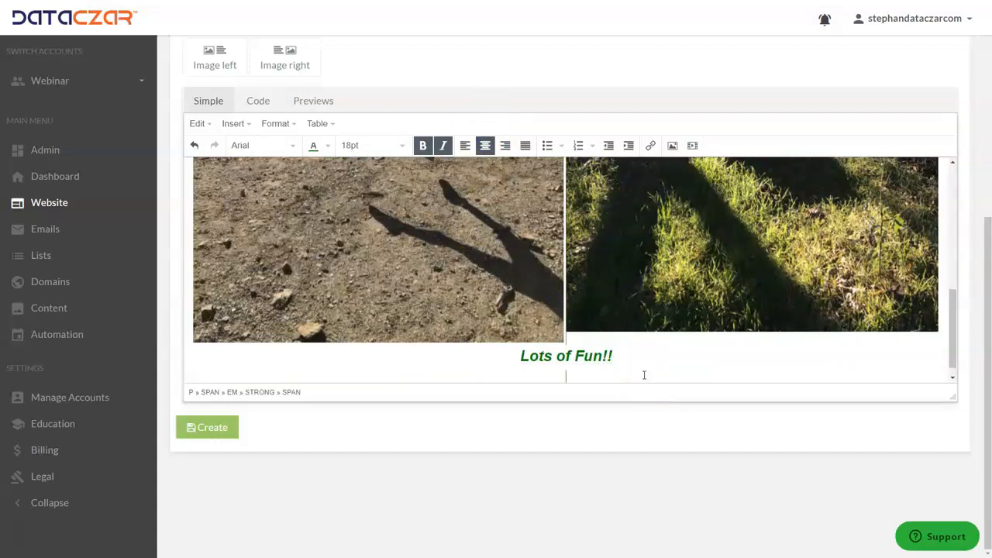
Shrink the left image slightly to leave a gap between the two images, and return the cursor to the empty line below "Lots of Fun!!"
{"action": "left_click", "coordinate": [525, 287]}
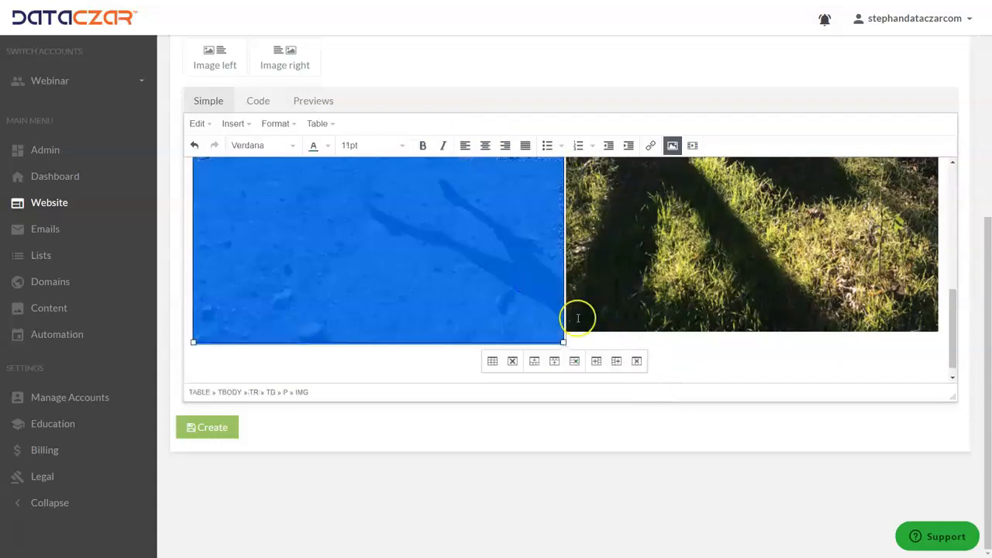
{"action": "left_click_drag", "start_coordinate": [563, 342], "coordinate": [559, 335]}
{"action": "left_click", "coordinate": [651, 317]}
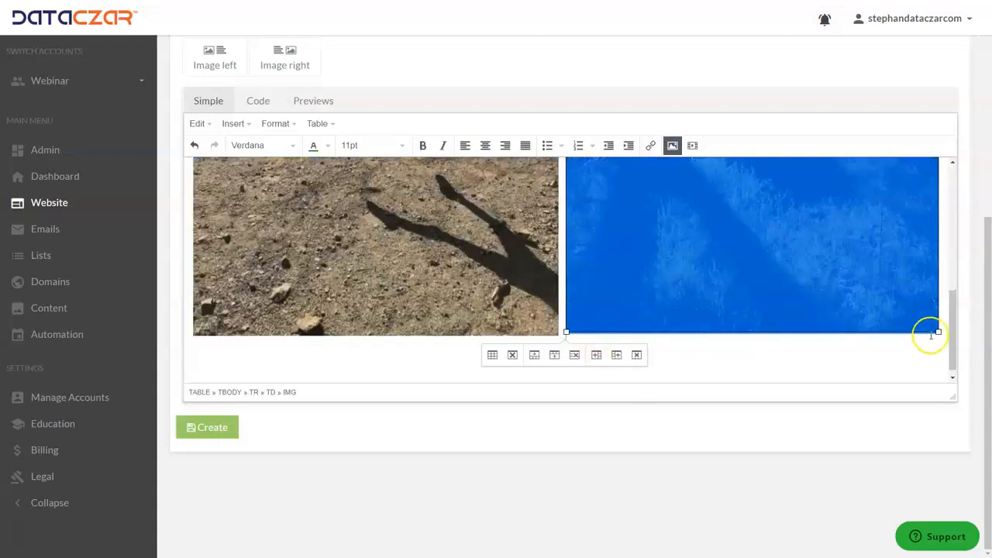
{"action": "left_click_drag", "start_coordinate": [936, 331], "coordinate": [938, 332]}
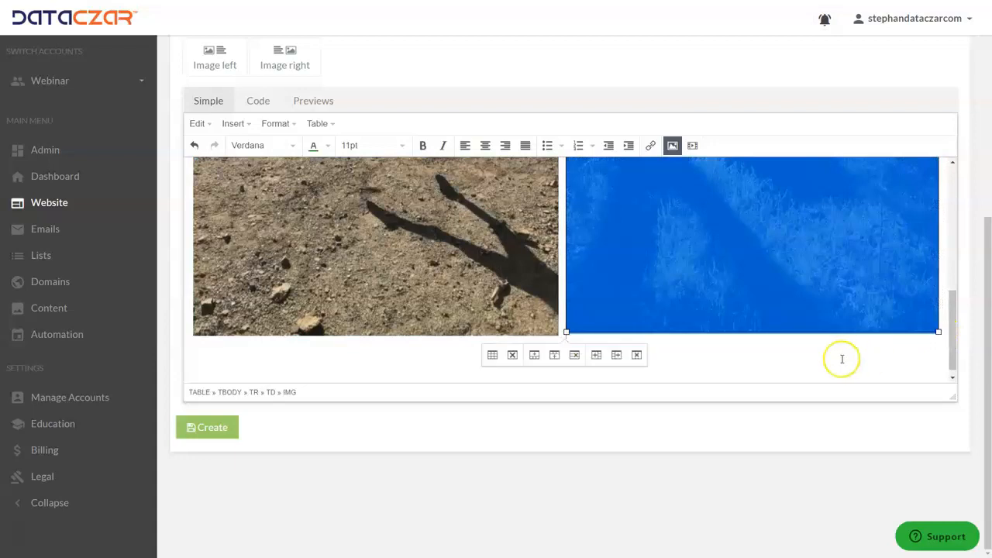
{"action": "left_click", "coordinate": [695, 362]}
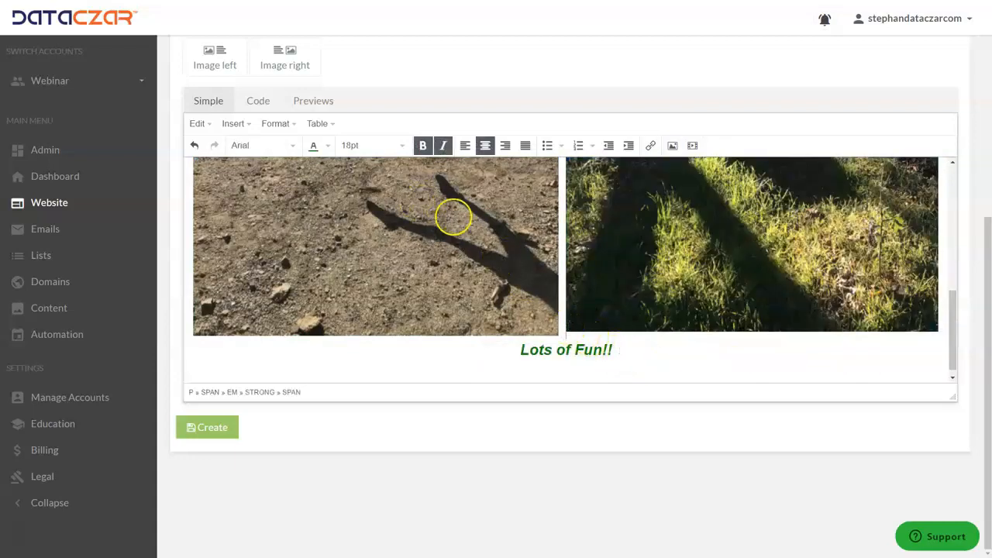
{"action": "scroll", "coordinate": [409, 193], "scroll_direction": "up", "scroll_amount": 1}
{"action": "scroll", "coordinate": [408, 193], "scroll_direction": "up", "scroll_amount": 2}
{"action": "scroll", "coordinate": [407, 189], "scroll_direction": "down", "scroll_amount": 2}
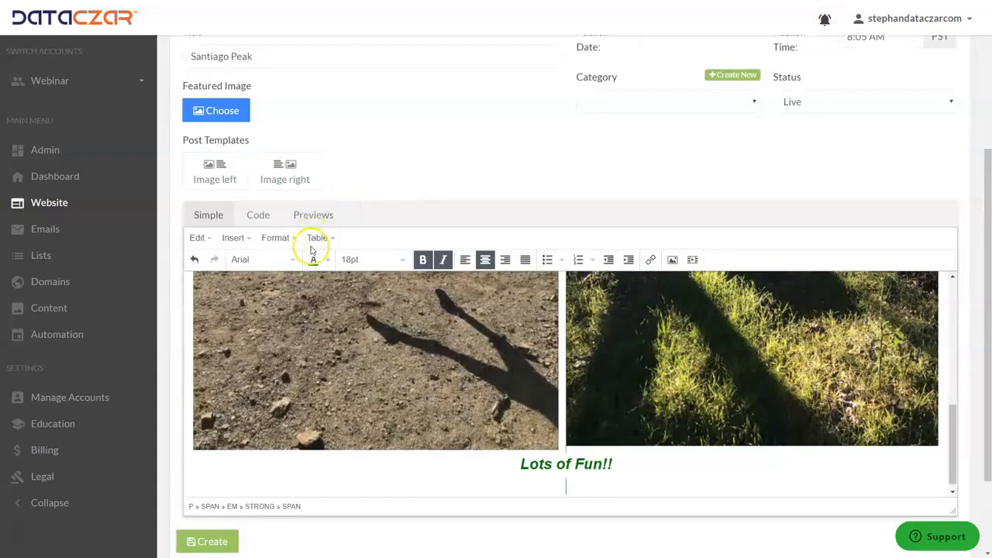
{"action": "left_click", "coordinate": [233, 237]}
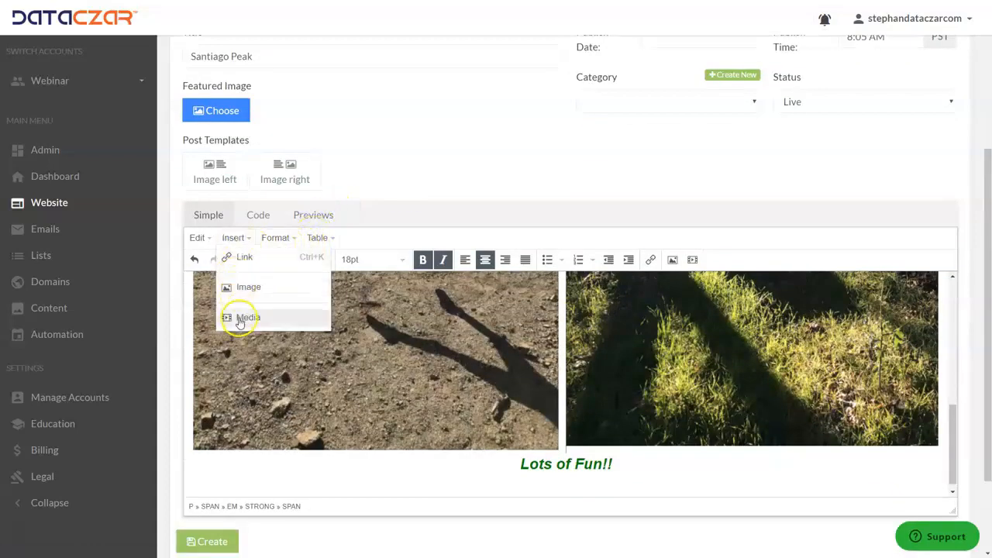
{"action": "left_click", "coordinate": [482, 149]}
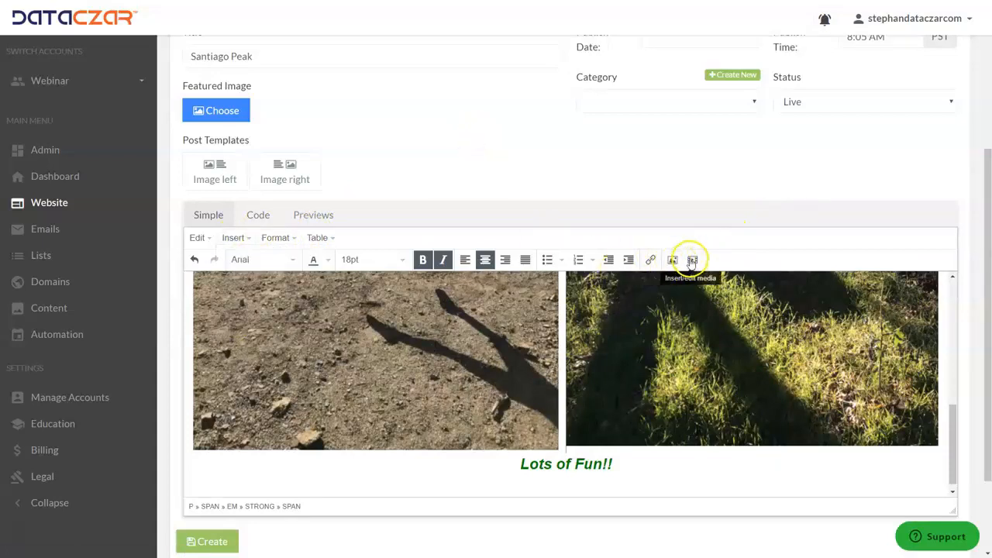
{"action": "left_click", "coordinate": [693, 260]}
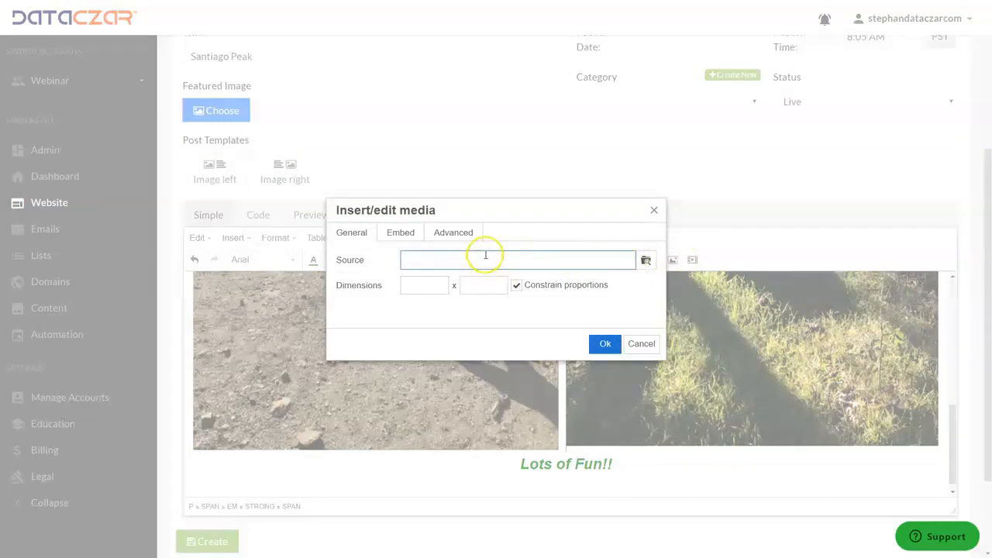
{"action": "left_click", "coordinate": [640, 343]}
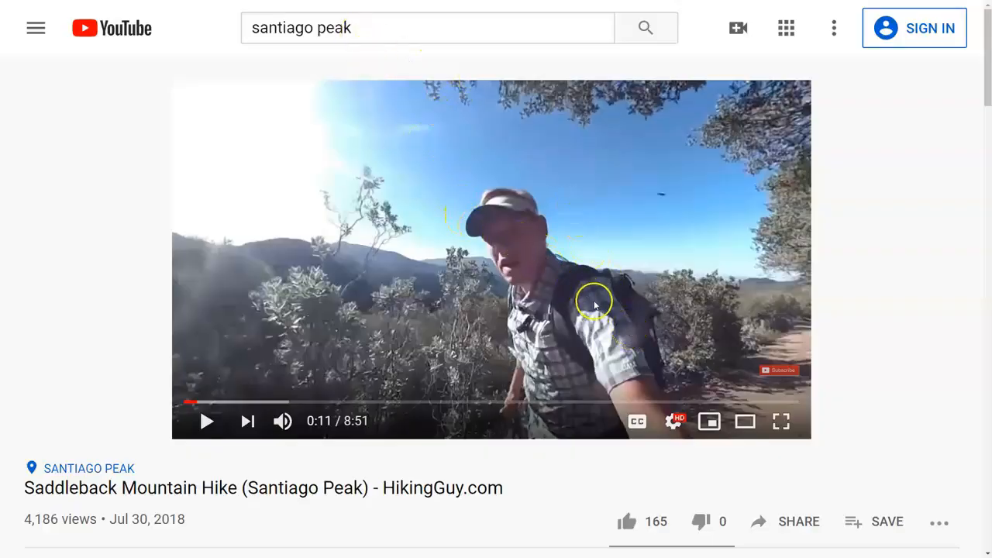
Switch to YouTube and copy the share link of the "Saddleback Mountain Hike (Santiago Peak)" video
{"action": "scroll", "coordinate": [594, 299], "scroll_direction": "down", "scroll_amount": 1}
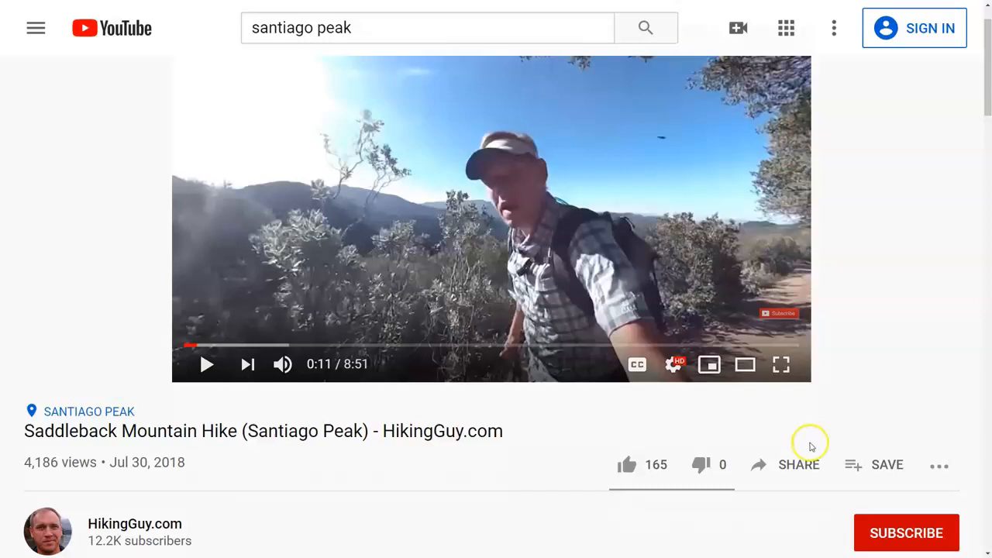
{"action": "left_click", "coordinate": [791, 465]}
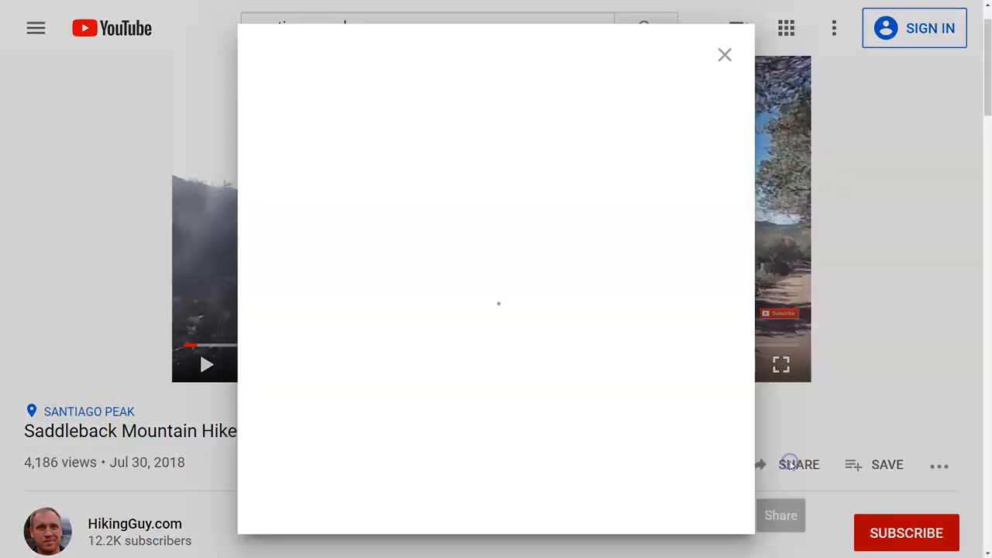
{"action": "left_click", "coordinate": [686, 316]}
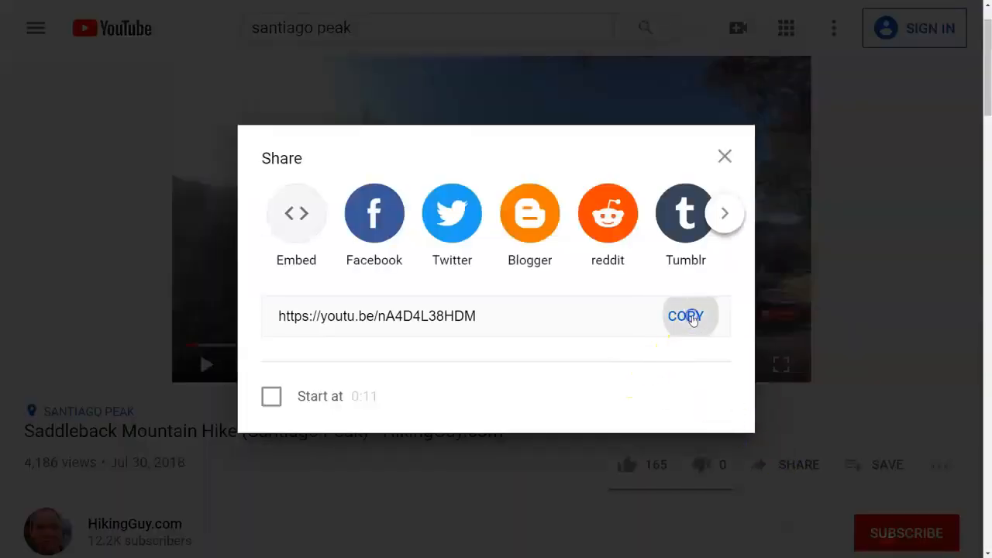
{"action": "left_click", "coordinate": [725, 153]}
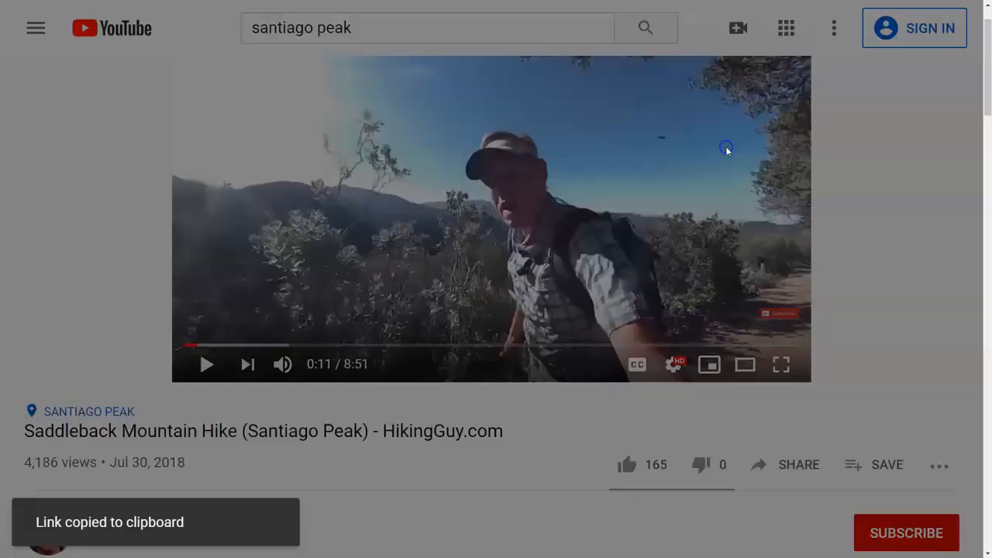
{"action": "key", "text": "alt+Tab"}
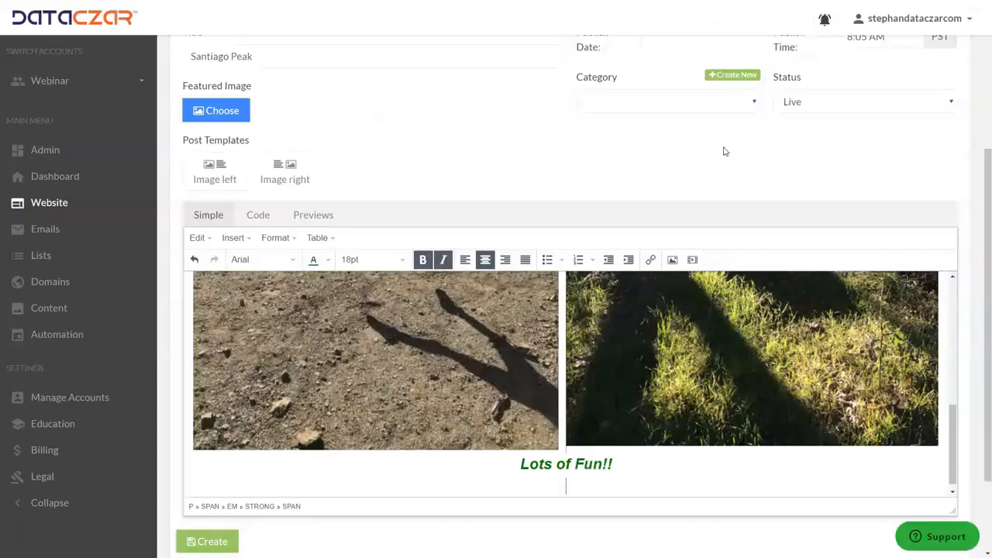
{"action": "scroll", "coordinate": [594, 247], "scroll_direction": "down", "scroll_amount": 3}
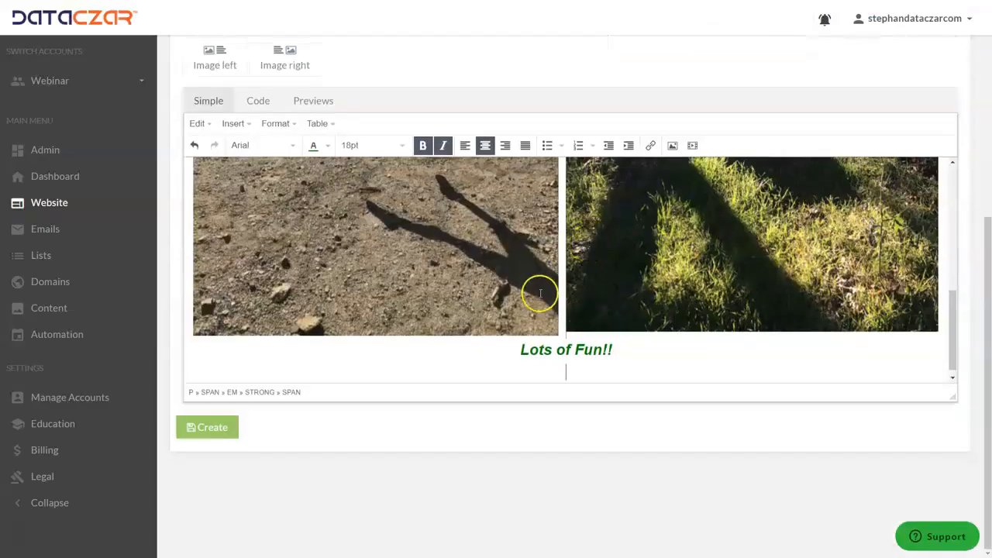
{"action": "left_click", "coordinate": [692, 147]}
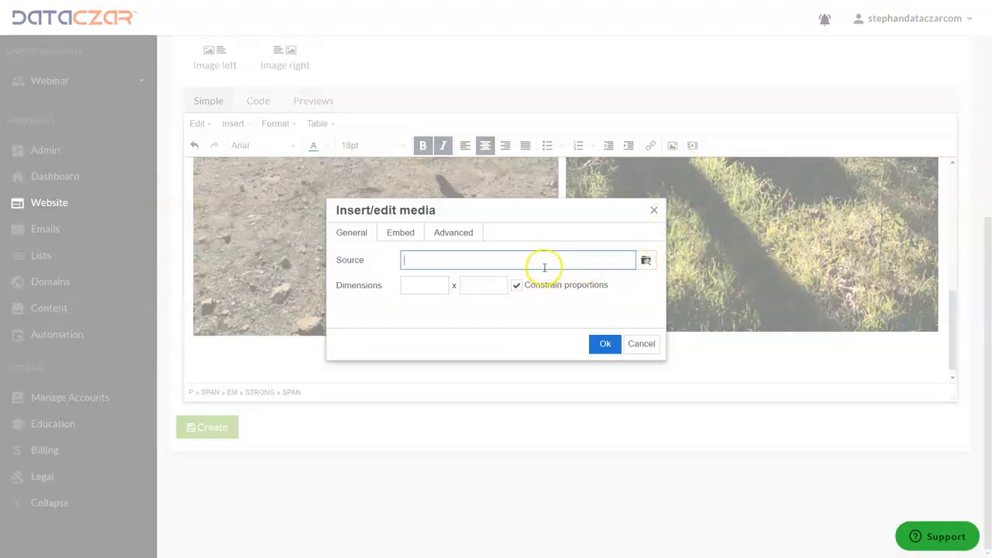
{"action": "key", "text": "ctrl+v"}
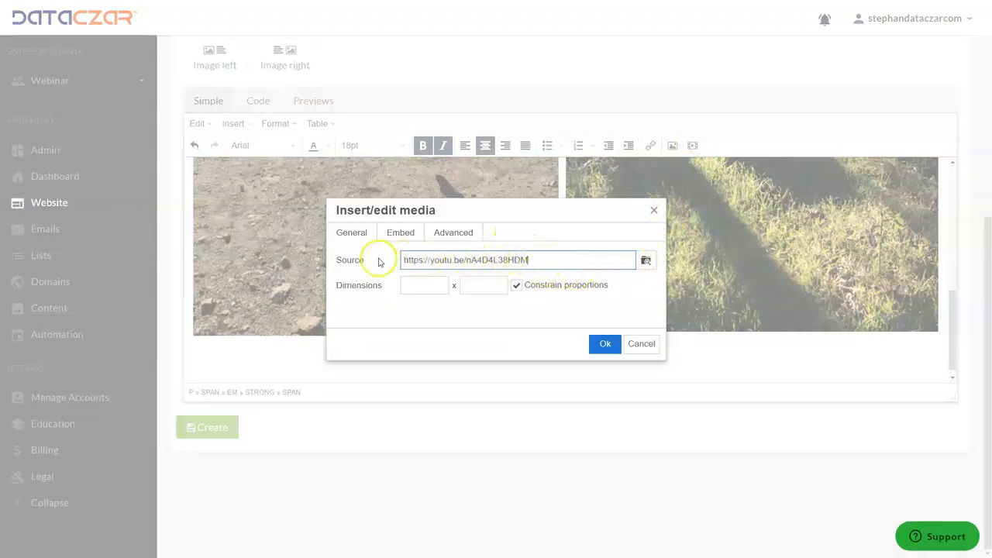
{"action": "left_click", "coordinate": [606, 346]}
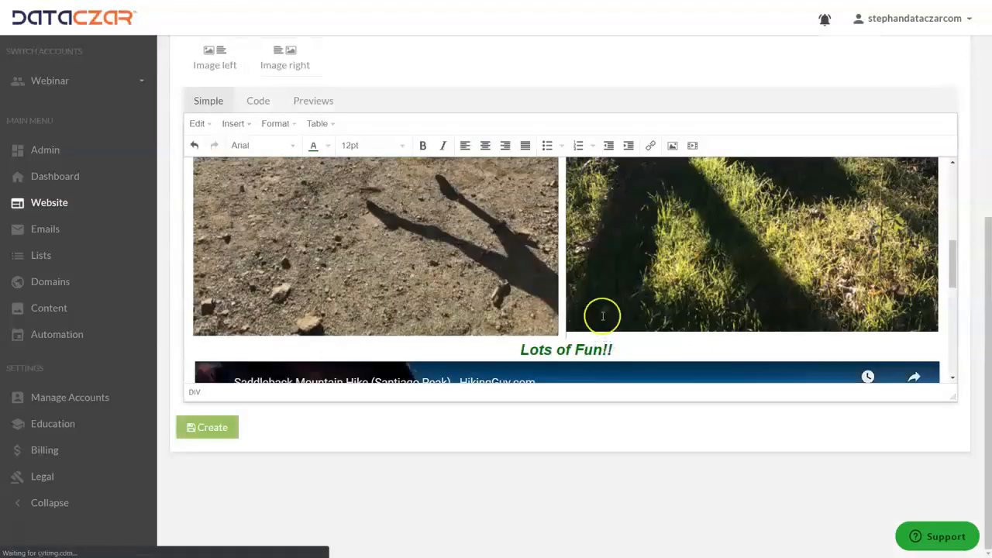
Add one blank line above and one below the "Lots of Fun!!" text, separating it from the images and the video
{"action": "scroll", "coordinate": [608, 252], "scroll_direction": "down", "scroll_amount": 3}
{"action": "scroll", "coordinate": [608, 252], "scroll_direction": "down", "scroll_amount": 3}
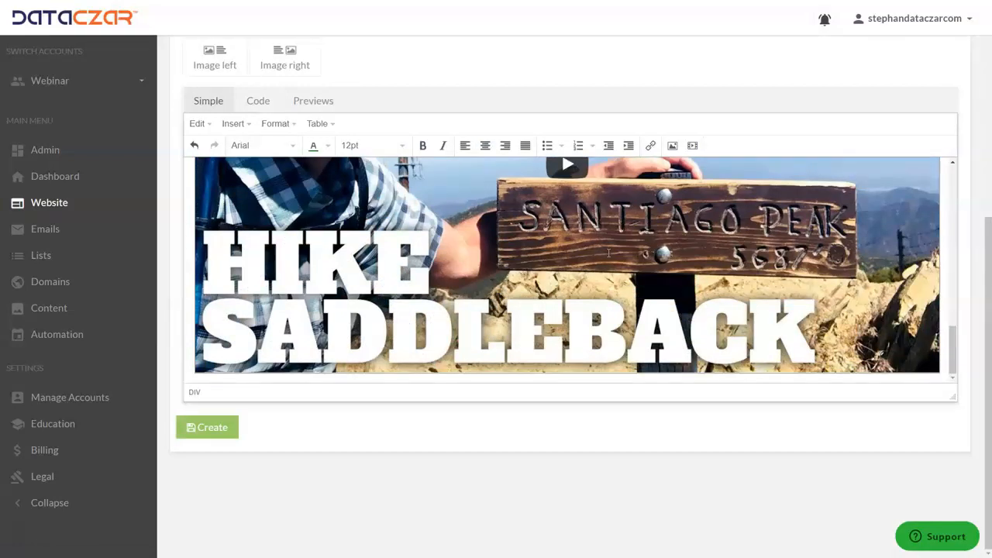
{"action": "scroll", "coordinate": [589, 241], "scroll_direction": "up", "scroll_amount": 6}
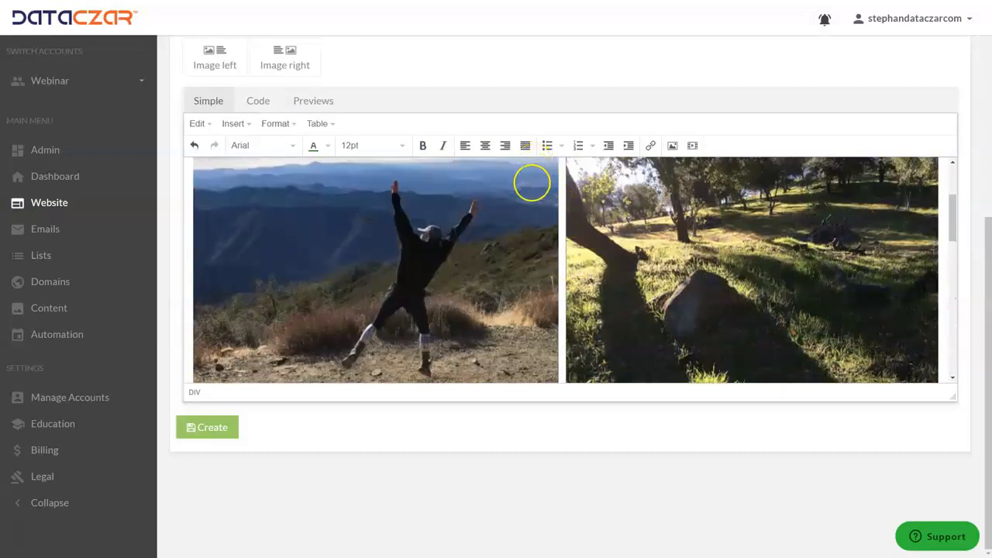
{"action": "scroll", "coordinate": [532, 181], "scroll_direction": "down", "scroll_amount": 2}
{"action": "scroll", "coordinate": [550, 225], "scroll_direction": "down", "scroll_amount": 3}
{"action": "left_click", "coordinate": [623, 225]}
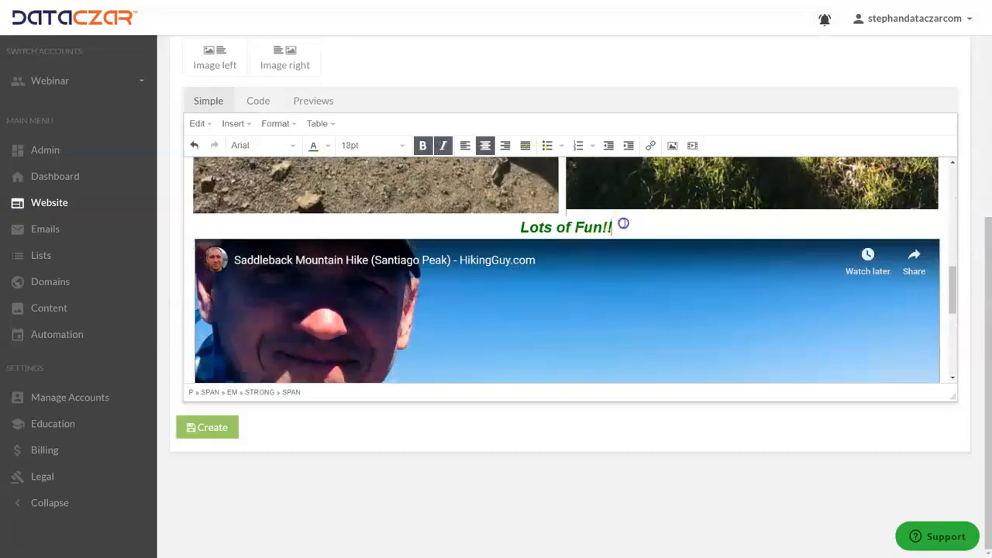
{"action": "left_click", "coordinate": [503, 223]}
{"action": "key", "text": "Return"}
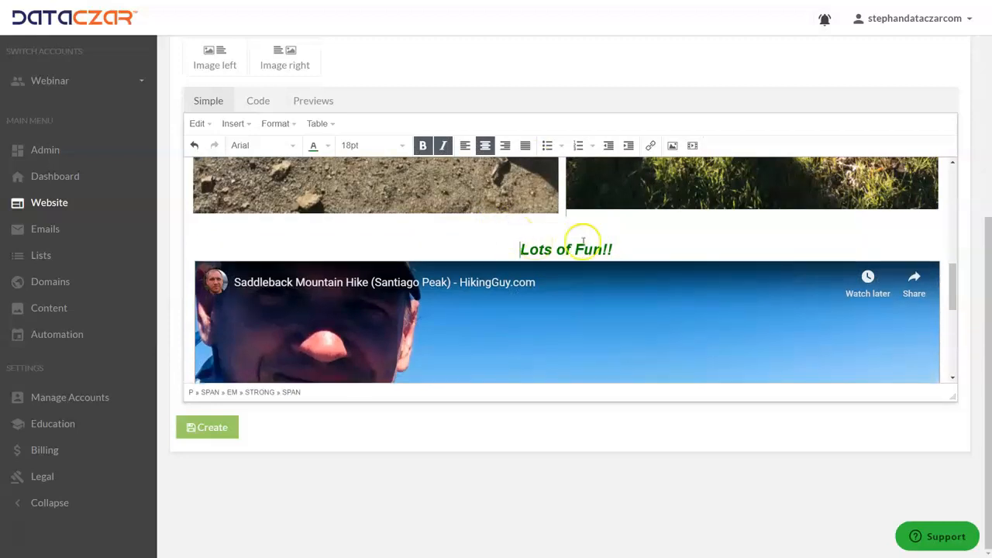
{"action": "left_click", "coordinate": [627, 249]}
{"action": "key", "text": "Return"}
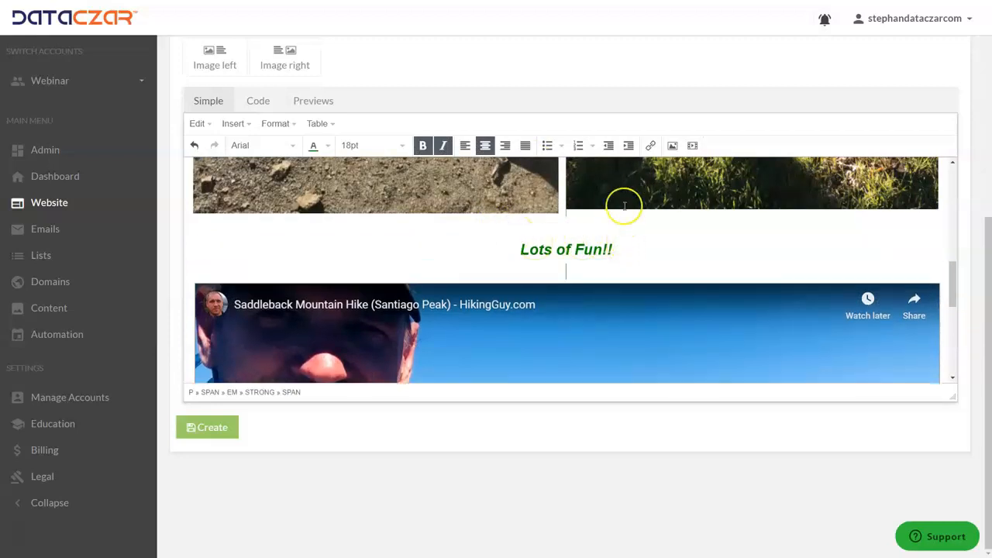
Try out increasing the indent around the "Lots of Fun!!" text, and decrease it again by the same amount
{"action": "scroll", "coordinate": [620, 194], "scroll_direction": "up", "scroll_amount": 1}
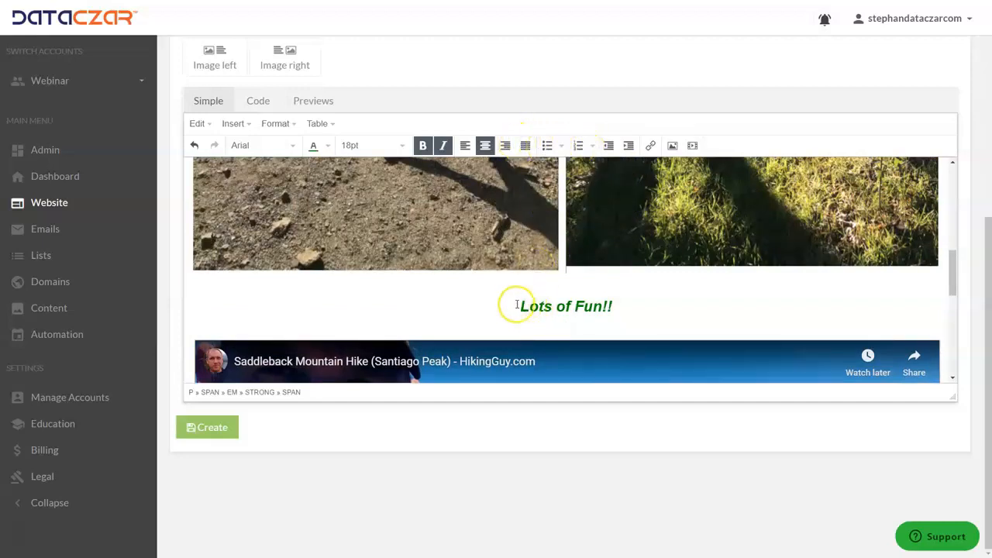
{"action": "left_click", "coordinate": [627, 146]}
{"action": "left_click", "coordinate": [626, 147]}
{"action": "left_click", "coordinate": [608, 147]}
{"action": "left_click", "coordinate": [609, 149]}
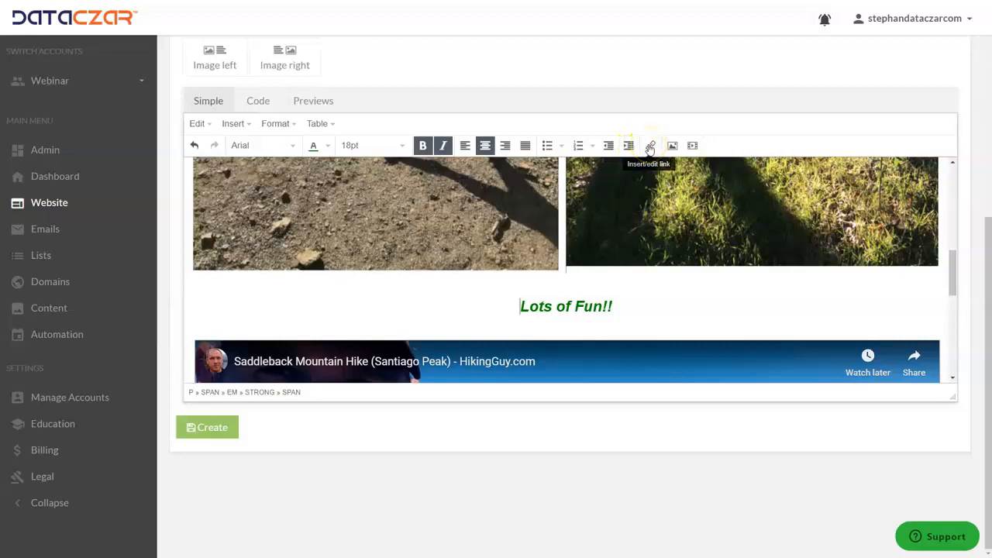
Try linking the "Lots of Fun!!" text to dataczar.com with New window as the target, but cancel the link
{"action": "left_click_drag", "start_coordinate": [642, 308], "coordinate": [501, 317]}
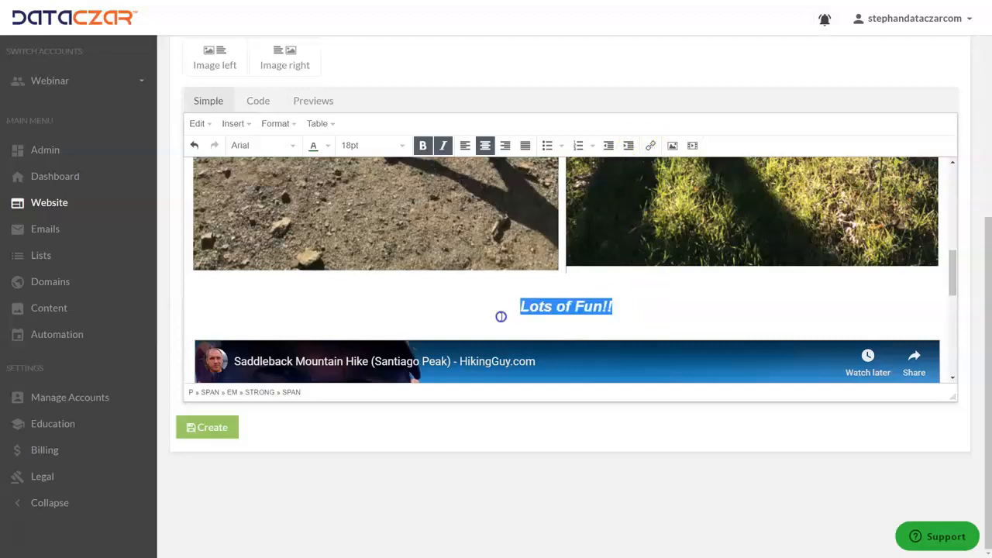
{"action": "left_click", "coordinate": [652, 146]}
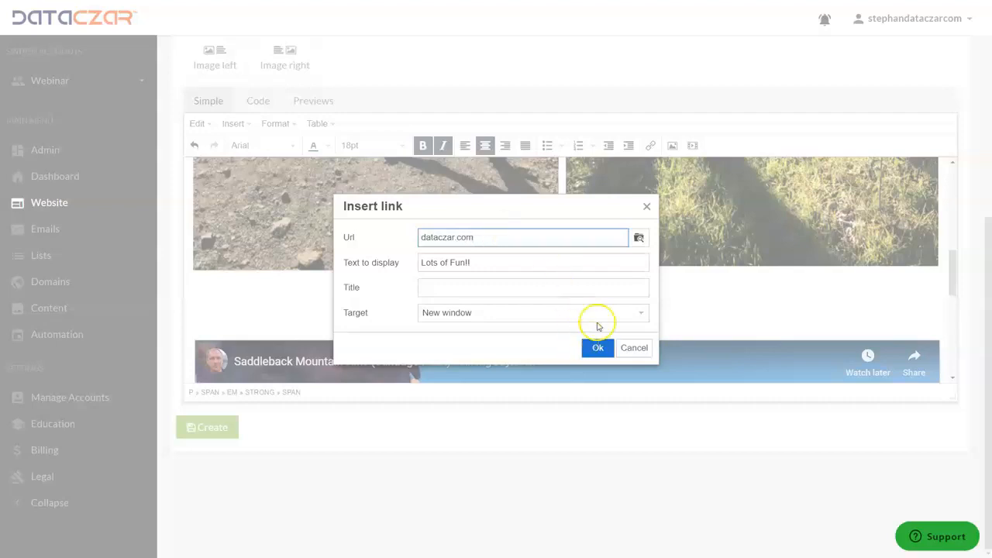
{"action": "left_click", "coordinate": [634, 348]}
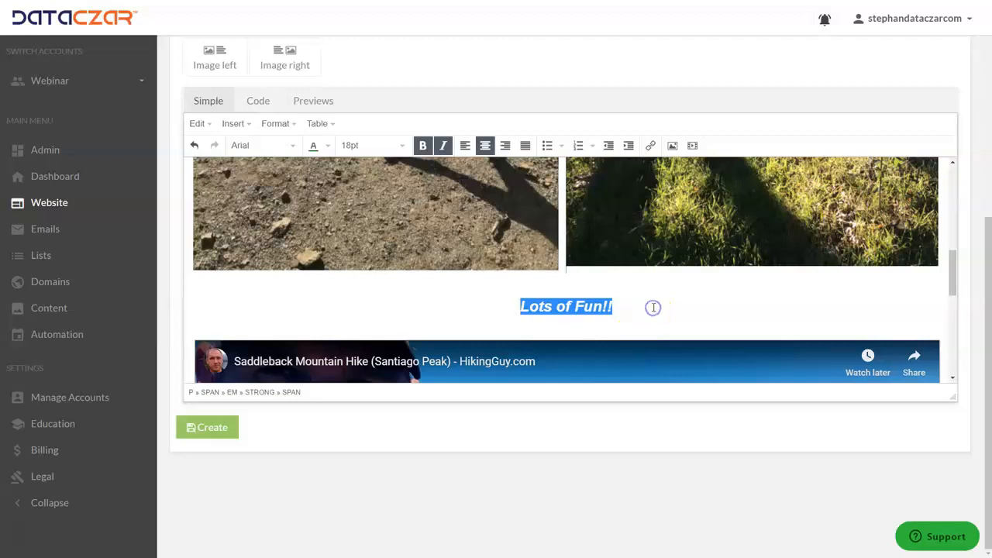
Deselect the "Lots of Fun!!" text, check the rest of the post body and create the post
{"action": "left_click", "coordinate": [489, 306]}
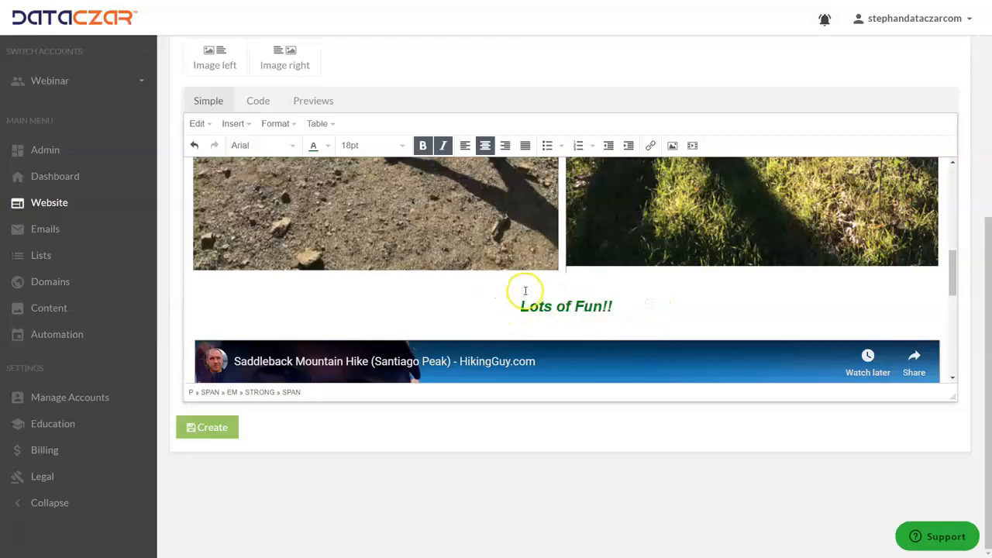
{"action": "scroll", "coordinate": [525, 247], "scroll_direction": "down", "scroll_amount": 5}
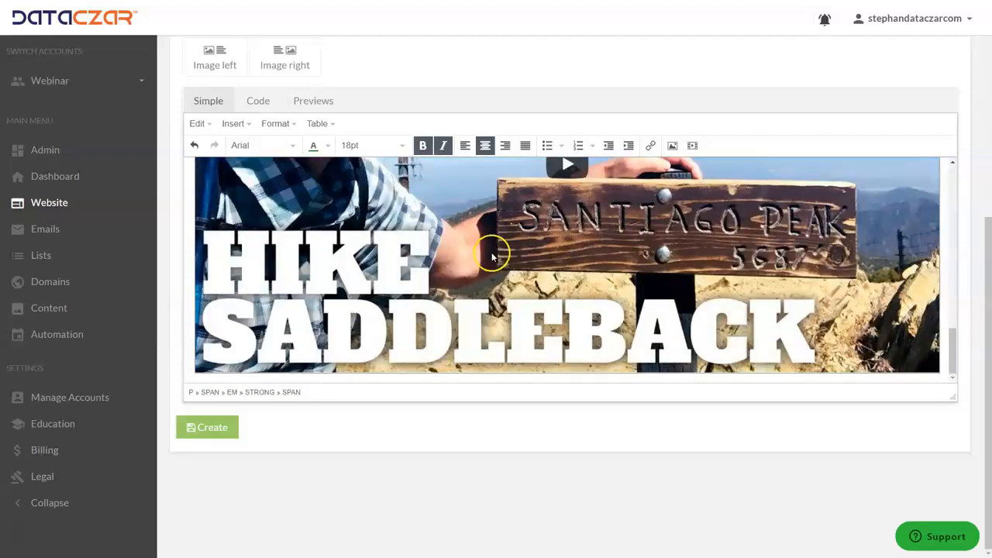
{"action": "left_click", "coordinate": [205, 428]}
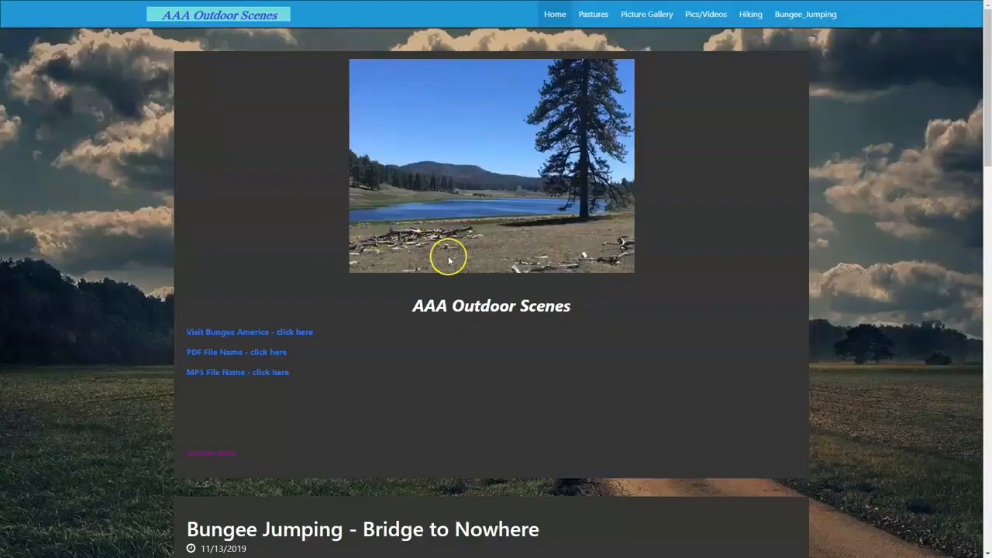
Browse the AAA Outdoor Scenes home page to examine how its blog posts are listed, and return to its beginning
{"action": "scroll", "coordinate": [444, 265], "scroll_direction": "down", "scroll_amount": 3}
{"action": "scroll", "coordinate": [443, 265], "scroll_direction": "down", "scroll_amount": 10}
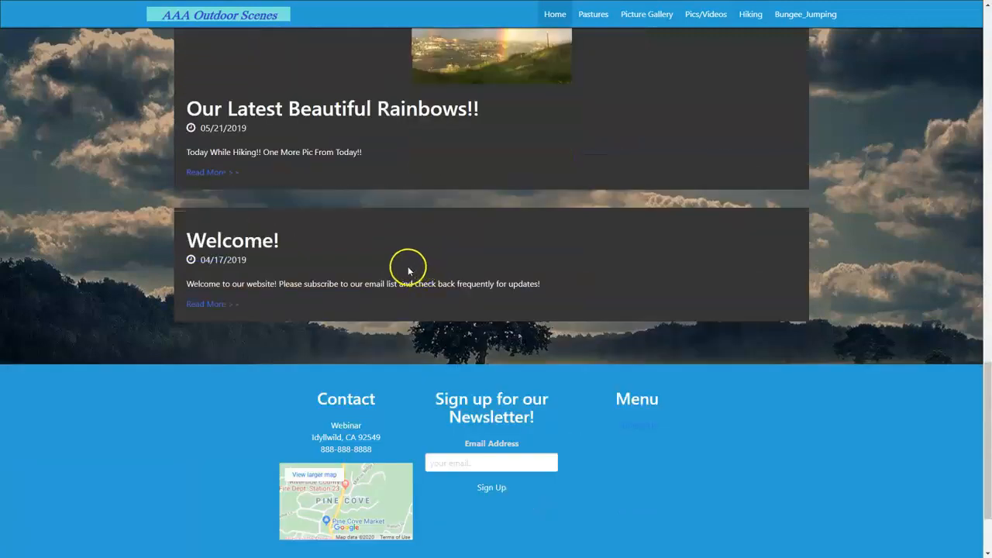
{"action": "scroll", "coordinate": [405, 266], "scroll_direction": "up", "scroll_amount": 1}
{"action": "scroll", "coordinate": [392, 246], "scroll_direction": "up", "scroll_amount": 1}
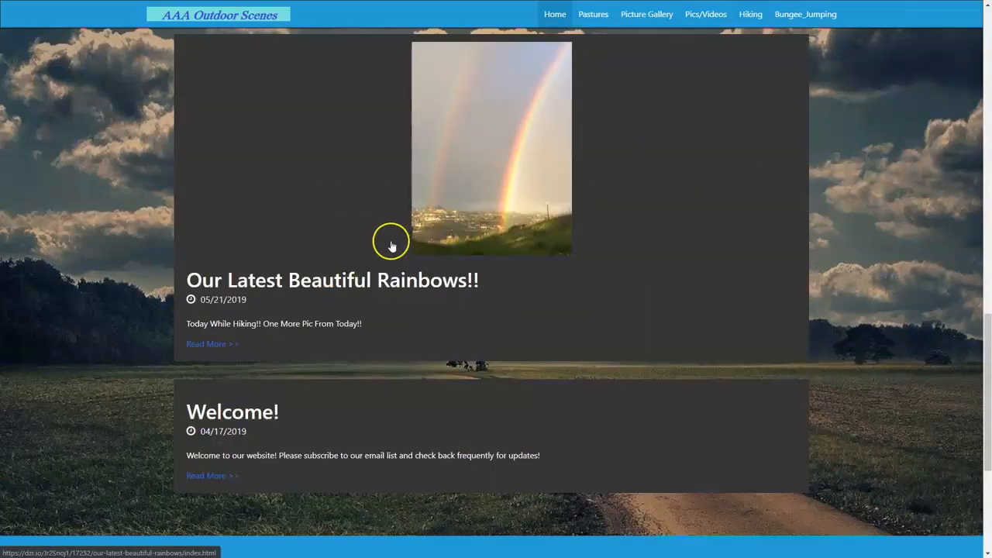
{"action": "left_click", "coordinate": [208, 158]}
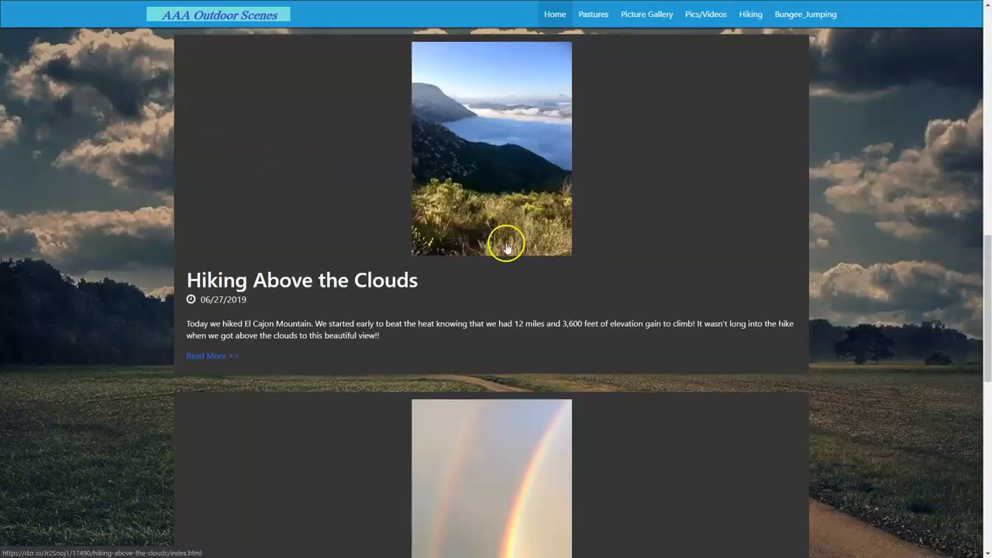
{"action": "scroll", "coordinate": [506, 247], "scroll_direction": "down", "scroll_amount": 5}
{"action": "scroll", "coordinate": [505, 248], "scroll_direction": "up", "scroll_amount": 2}
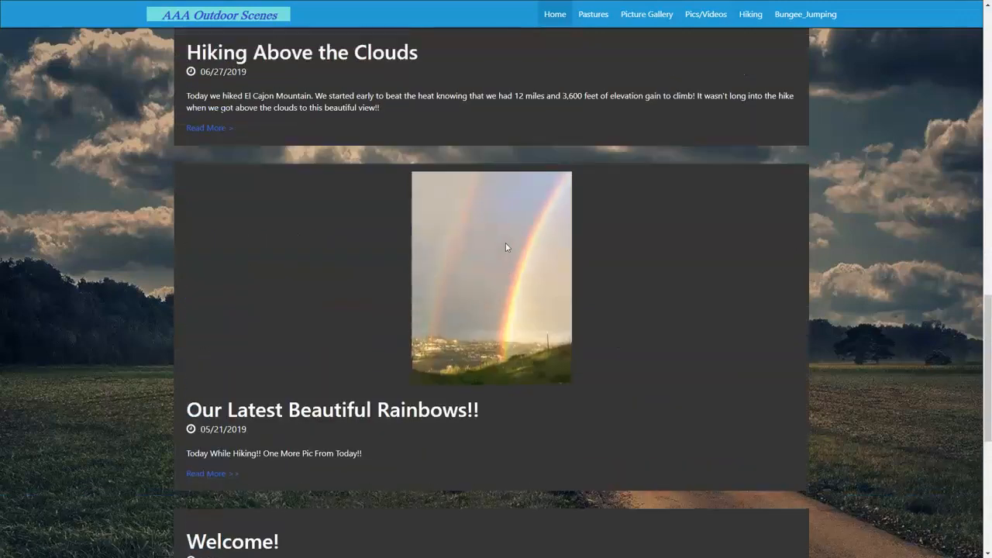
{"action": "scroll", "coordinate": [436, 227], "scroll_direction": "up", "scroll_amount": 8}
{"action": "scroll", "coordinate": [301, 172], "scroll_direction": "up", "scroll_amount": 5}
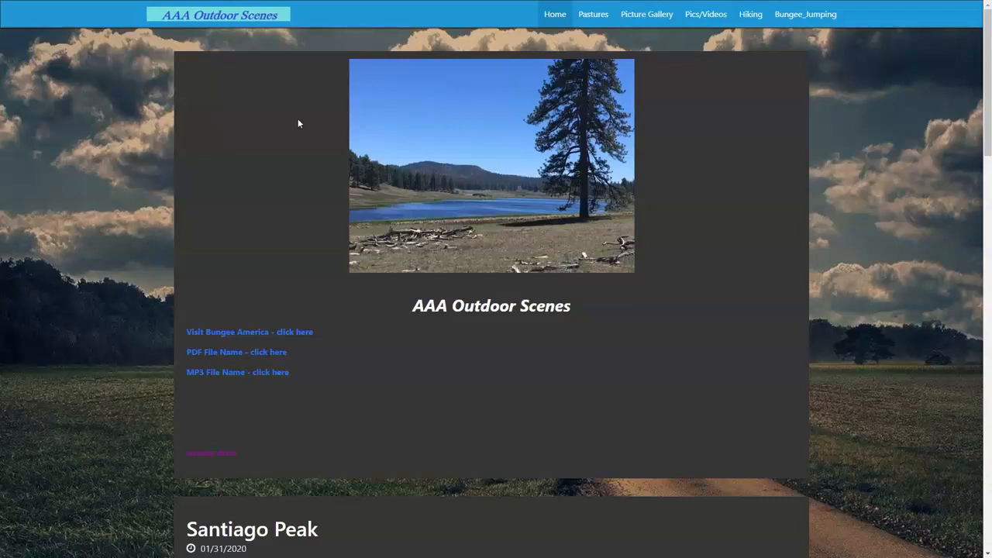
Find the Santiago Peak entry on the website's home page and open its full post
{"action": "scroll", "coordinate": [318, 195], "scroll_direction": "down", "scroll_amount": 4}
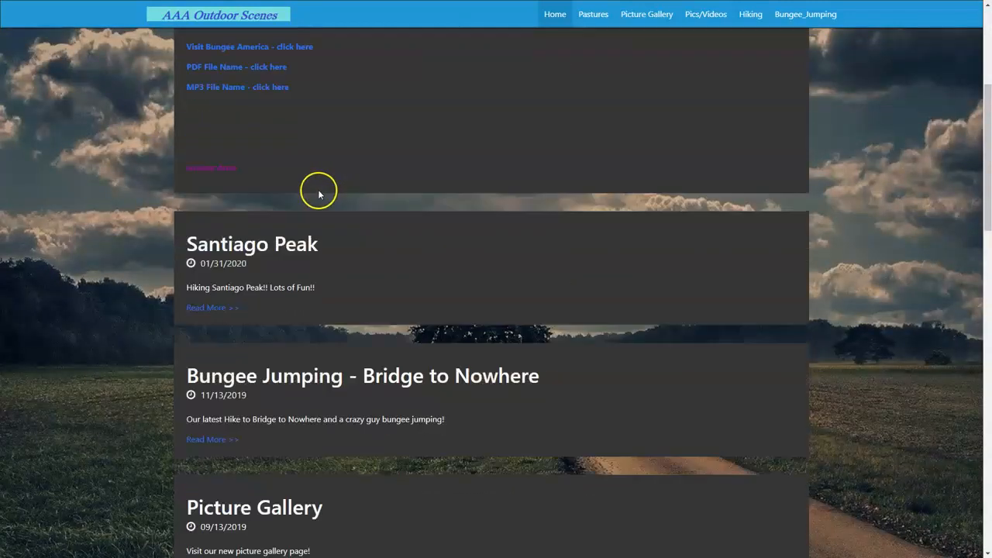
{"action": "scroll", "coordinate": [318, 195], "scroll_direction": "down", "scroll_amount": 3}
{"action": "scroll", "coordinate": [321, 189], "scroll_direction": "up", "scroll_amount": 2}
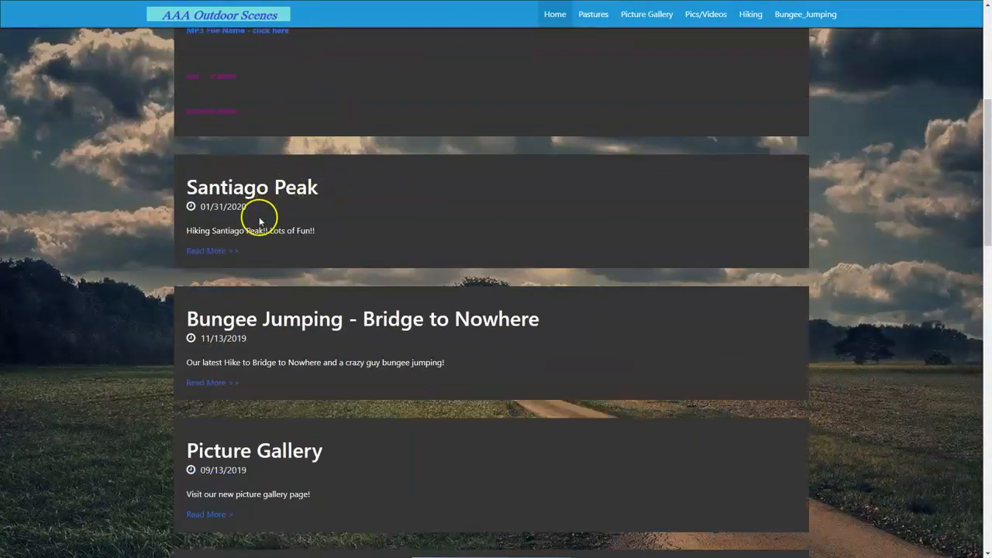
{"action": "scroll", "coordinate": [403, 137], "scroll_direction": "up", "scroll_amount": 4}
{"action": "scroll", "coordinate": [405, 135], "scroll_direction": "down", "scroll_amount": 1}
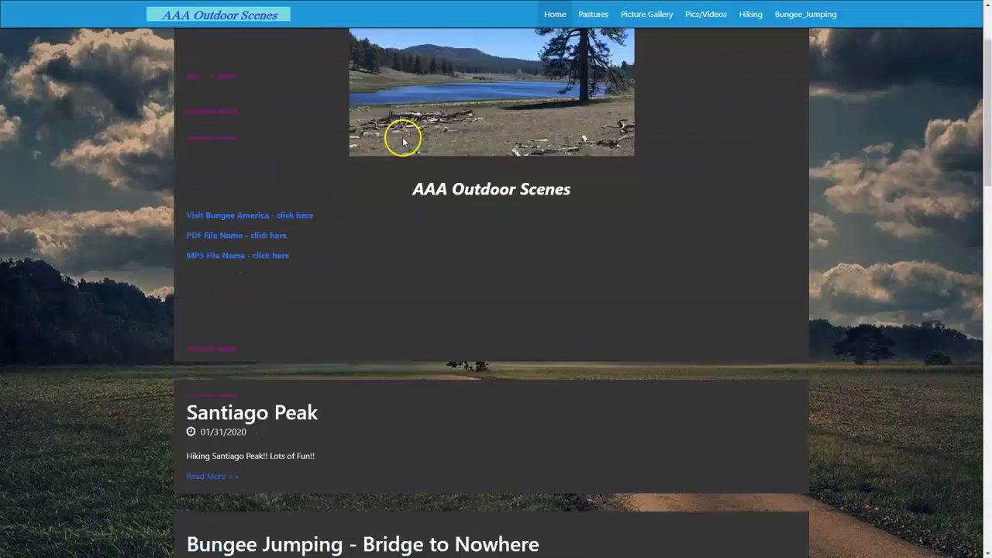
{"action": "scroll", "coordinate": [403, 140], "scroll_direction": "down", "scroll_amount": 2}
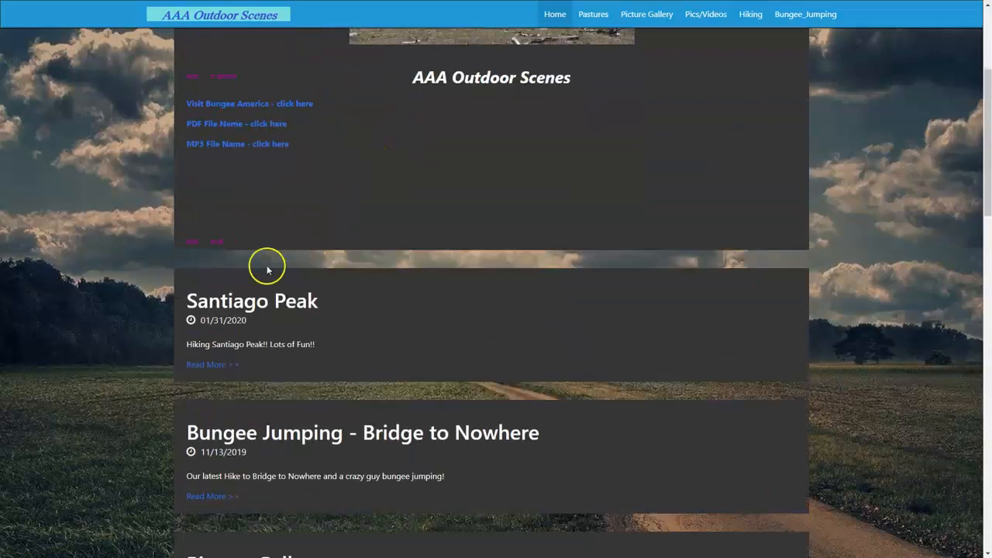
{"action": "left_click", "coordinate": [215, 370]}
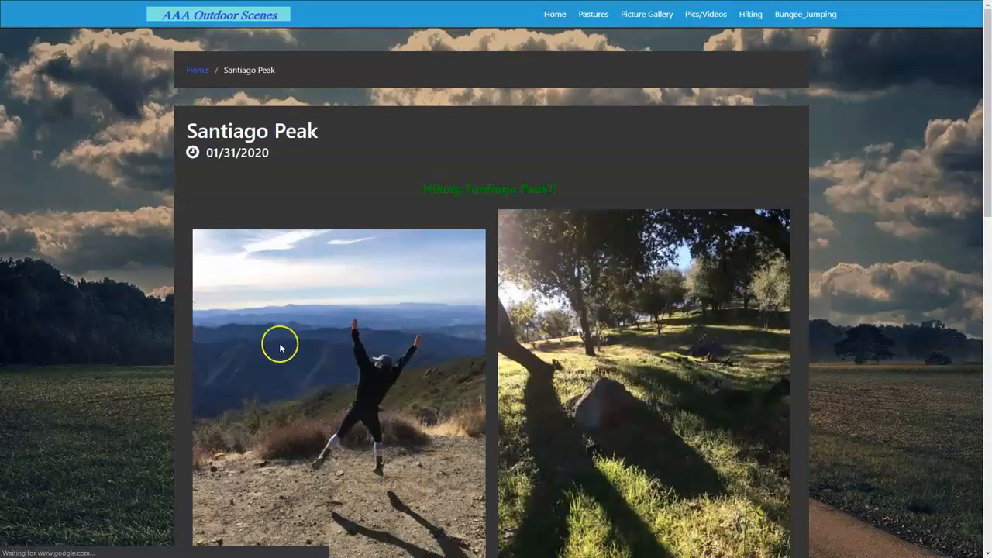
Review the published post's heading, images and closing text, and briefly play the embedded Saddleback Mountain Hike video before pausing it
{"action": "scroll", "coordinate": [586, 316], "scroll_direction": "down", "scroll_amount": 3}
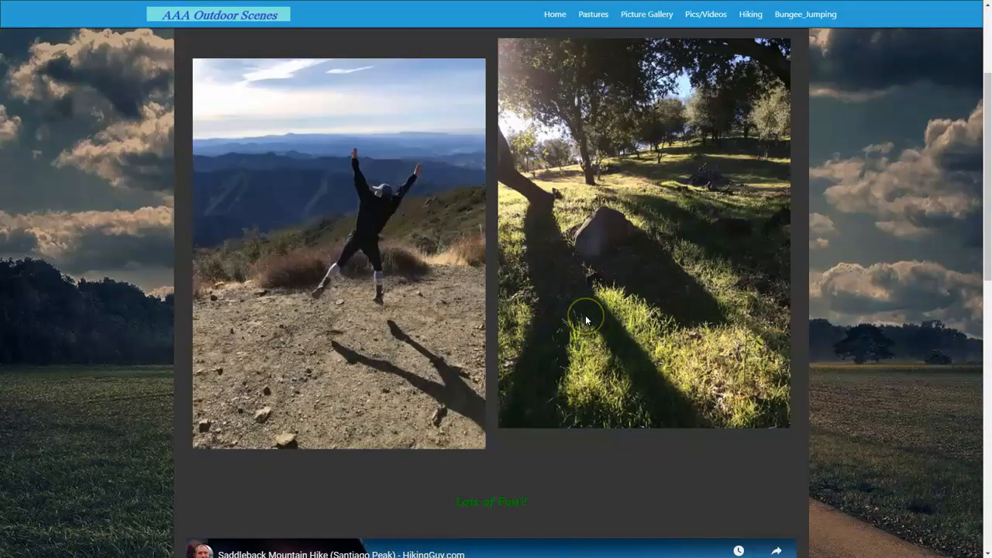
{"action": "scroll", "coordinate": [581, 306], "scroll_direction": "up", "scroll_amount": 2}
{"action": "scroll", "coordinate": [597, 281], "scroll_direction": "down", "scroll_amount": 3}
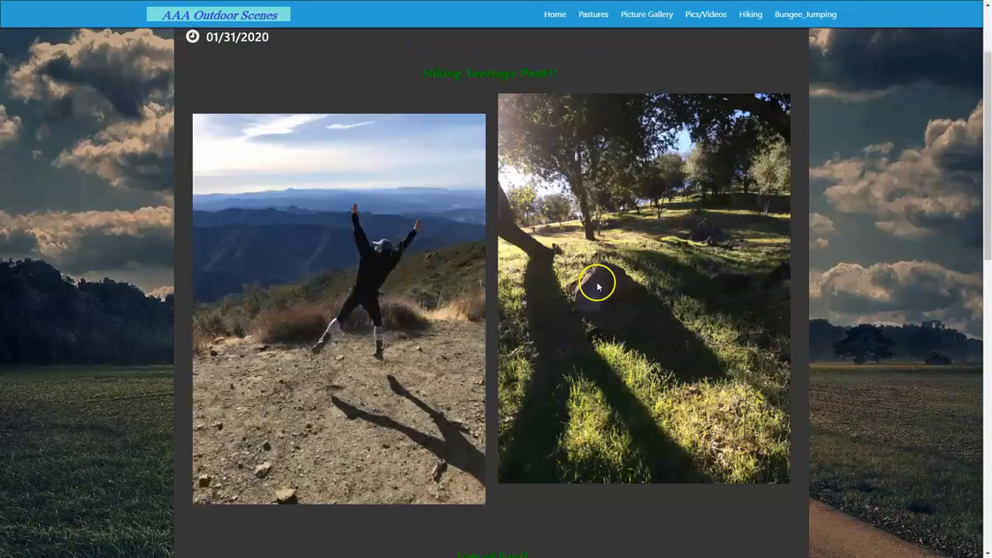
{"action": "scroll", "coordinate": [595, 282], "scroll_direction": "down", "scroll_amount": 4}
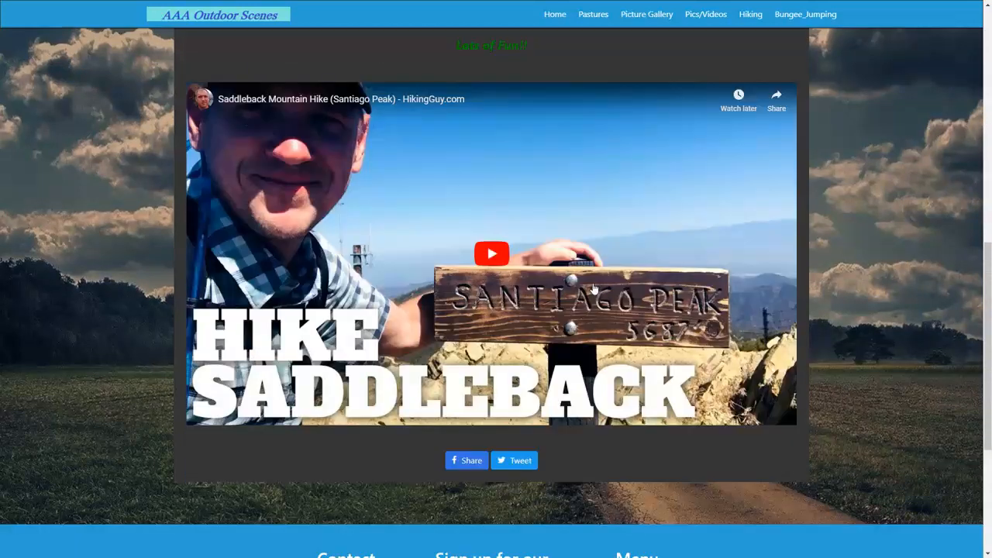
{"action": "left_click", "coordinate": [489, 253]}
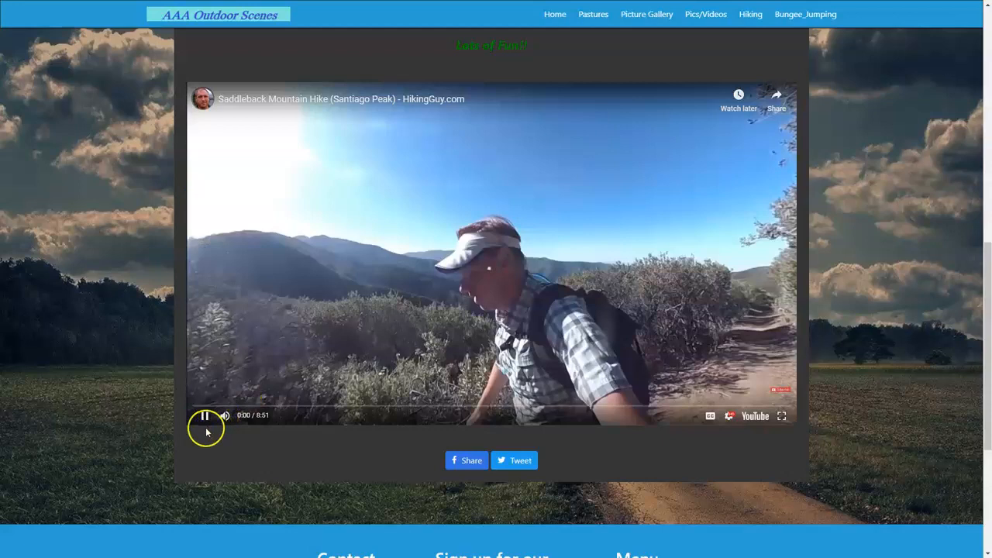
{"action": "left_click", "coordinate": [205, 417]}
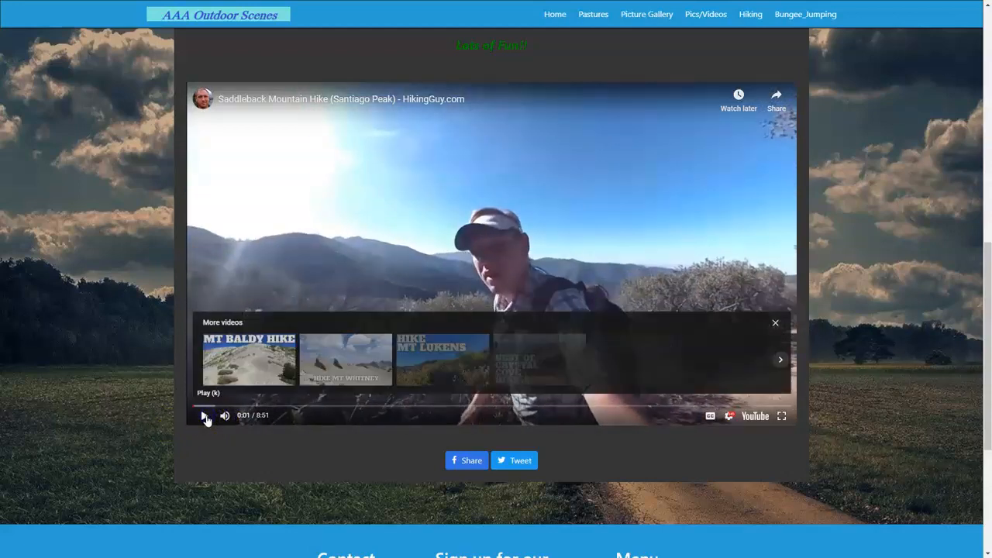
Look over the published Santiago Peak post once more, and switch back to Dataczar to open the account's dashboard
{"action": "scroll", "coordinate": [441, 260], "scroll_direction": "up", "scroll_amount": 4}
{"action": "scroll", "coordinate": [442, 262], "scroll_direction": "up", "scroll_amount": 3}
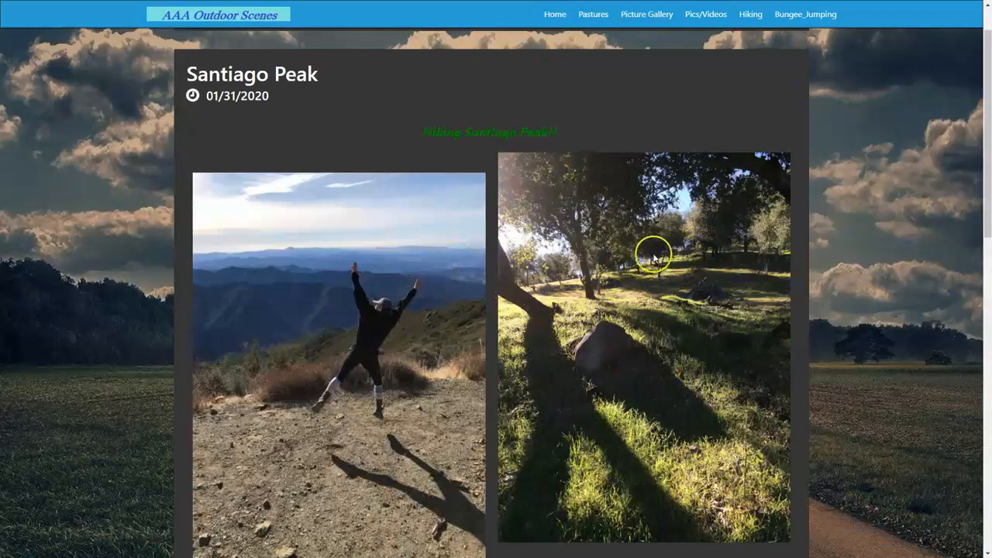
{"action": "scroll", "coordinate": [603, 291], "scroll_direction": "down", "scroll_amount": 1}
{"action": "scroll", "coordinate": [602, 292], "scroll_direction": "down", "scroll_amount": 1}
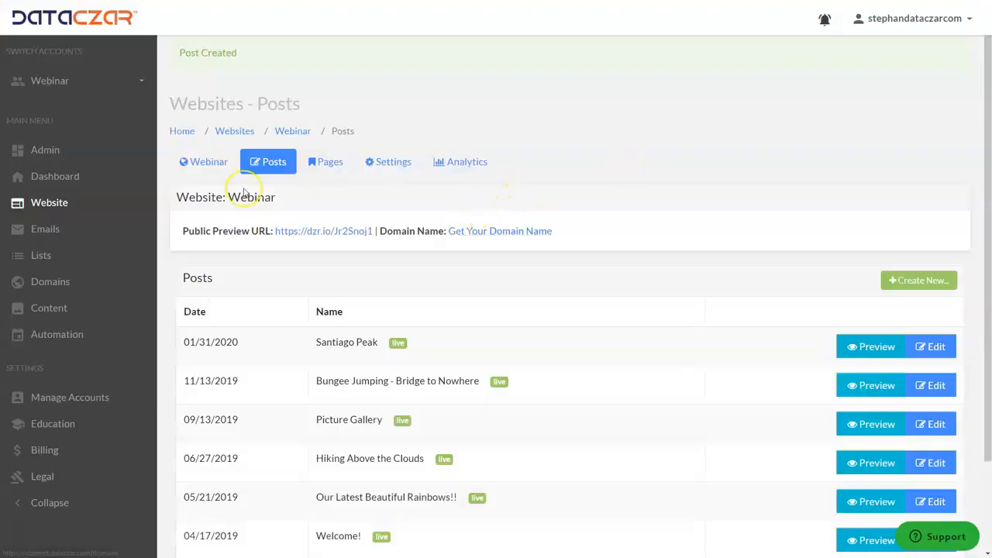
{"action": "left_click", "coordinate": [61, 177]}
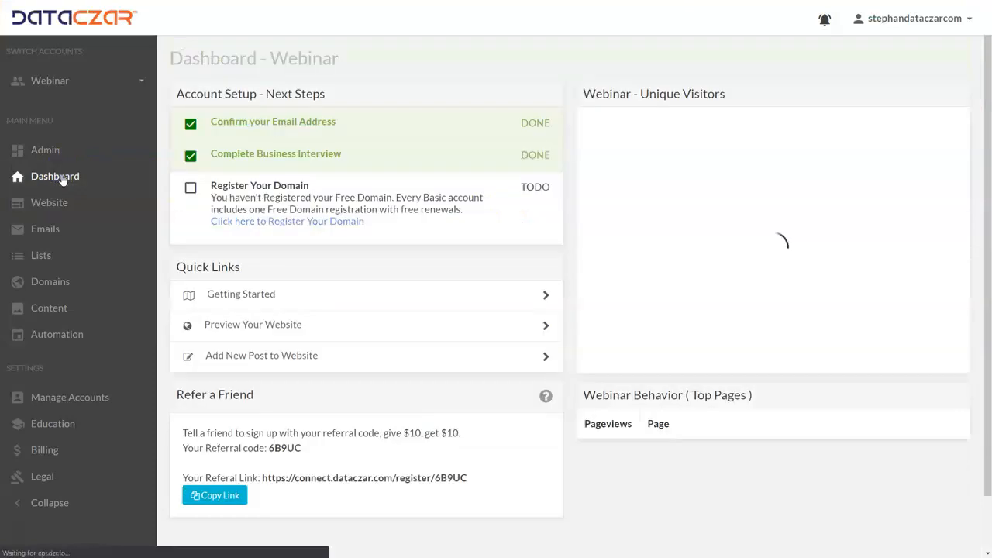